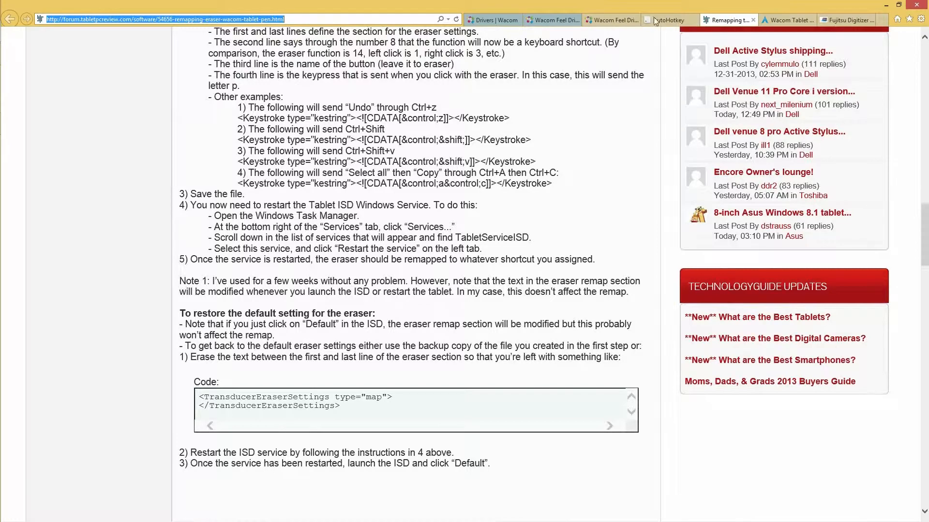
Minimize the browser and open the file location of the ISD_Tablet shortcut on the desktop.
{"action": "left_click_drag", "start_coordinate": [925, 218], "coordinate": [924, 212]}
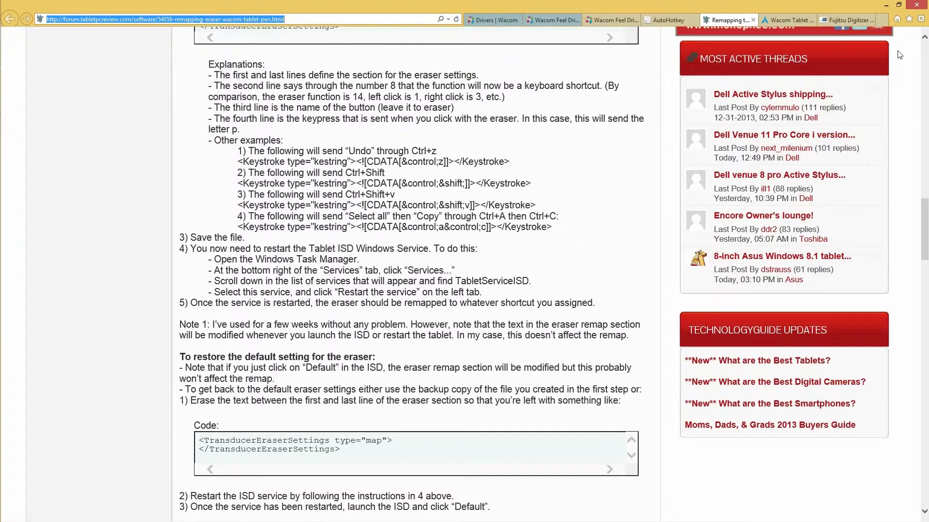
{"action": "left_click", "coordinate": [888, 5]}
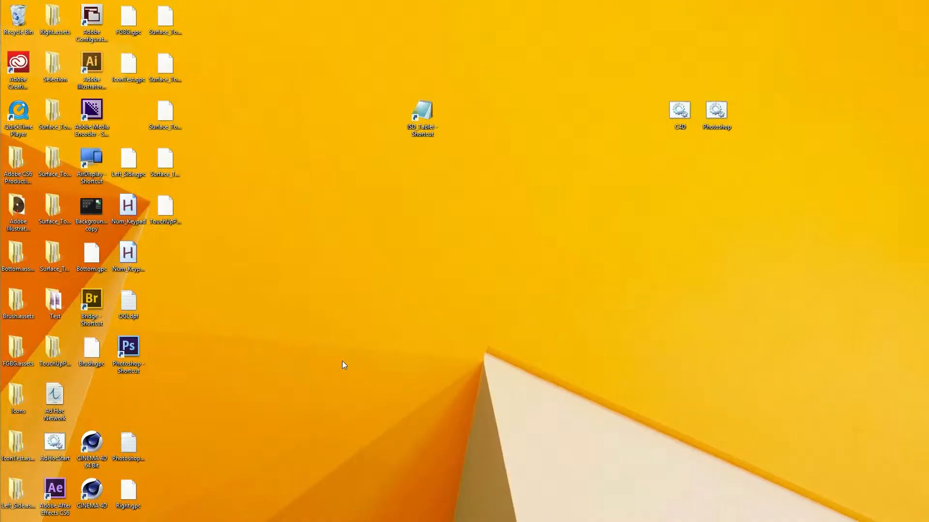
{"action": "right_click", "coordinate": [425, 115]}
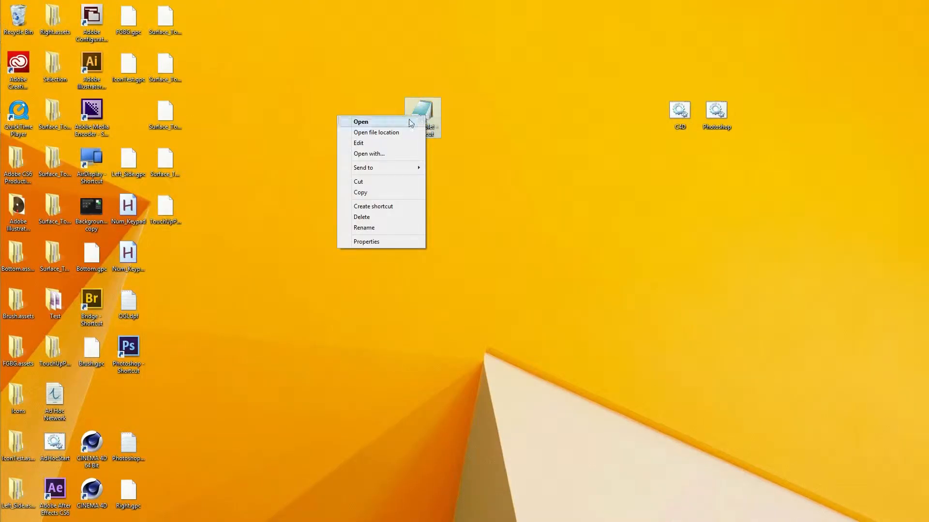
{"action": "left_click", "coordinate": [394, 133]}
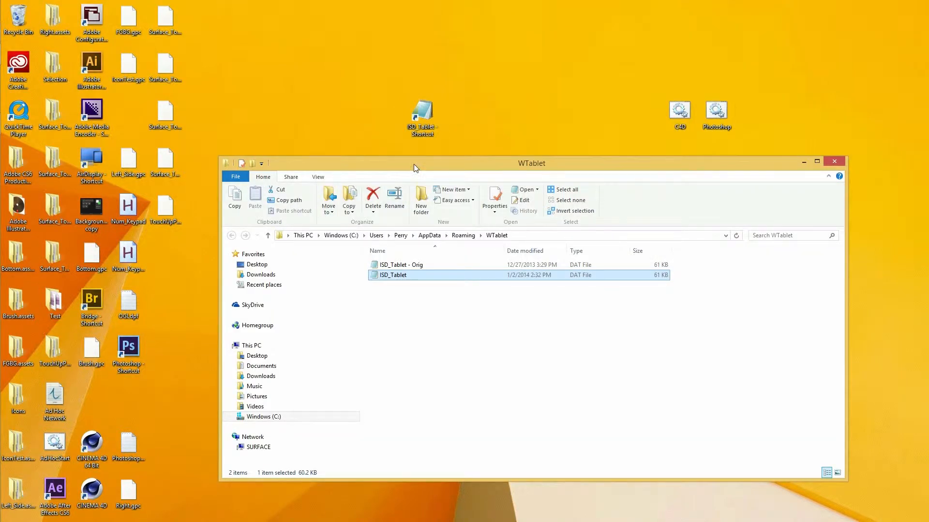
{"action": "left_click_drag", "start_coordinate": [414, 164], "coordinate": [352, 21]}
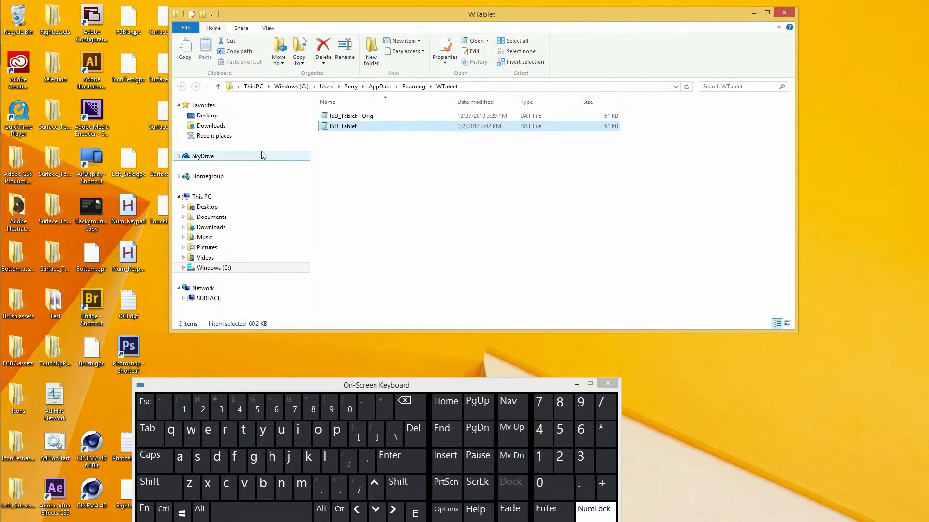
Open This PC in a new window and browse to the user's profile folder under Users on drive C:.
{"action": "right_click", "coordinate": [202, 200]}
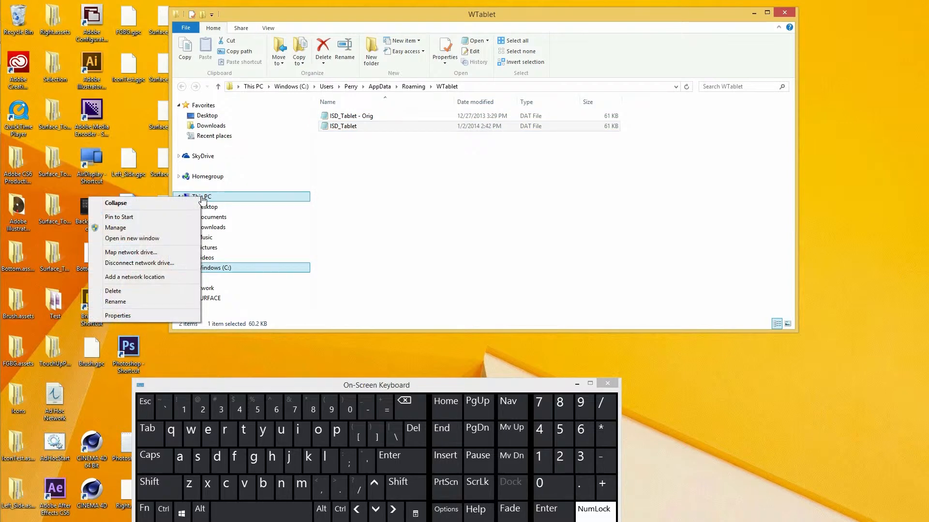
{"action": "left_click", "coordinate": [167, 241]}
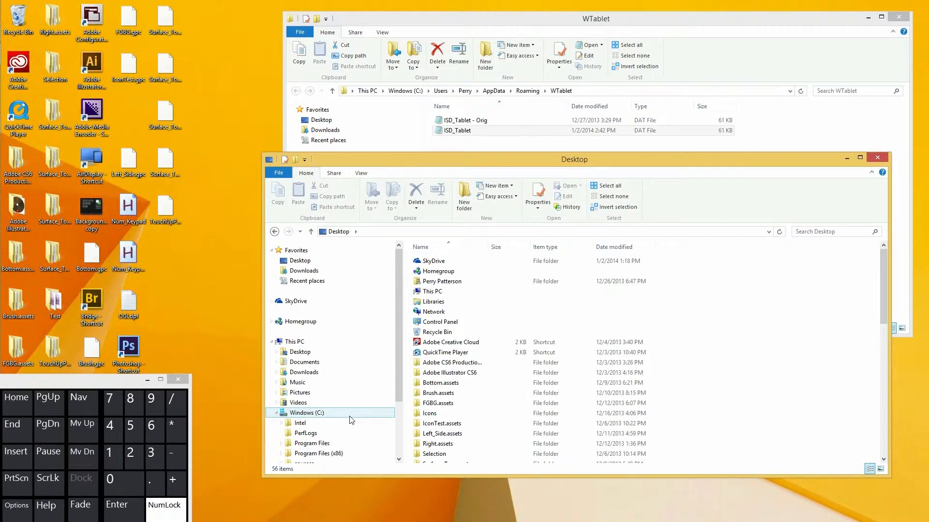
{"action": "left_click", "coordinate": [350, 414]}
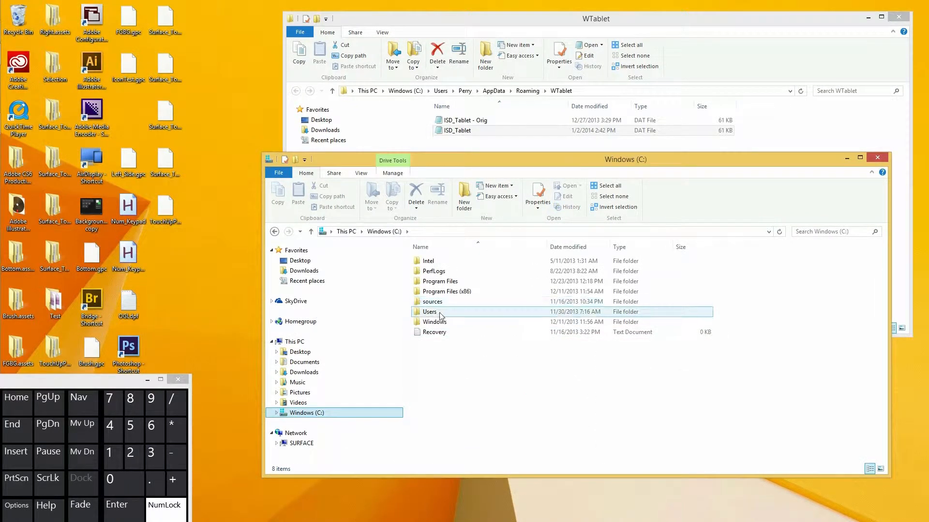
{"action": "double_click", "coordinate": [449, 312]}
{"action": "double_click", "coordinate": [428, 274]}
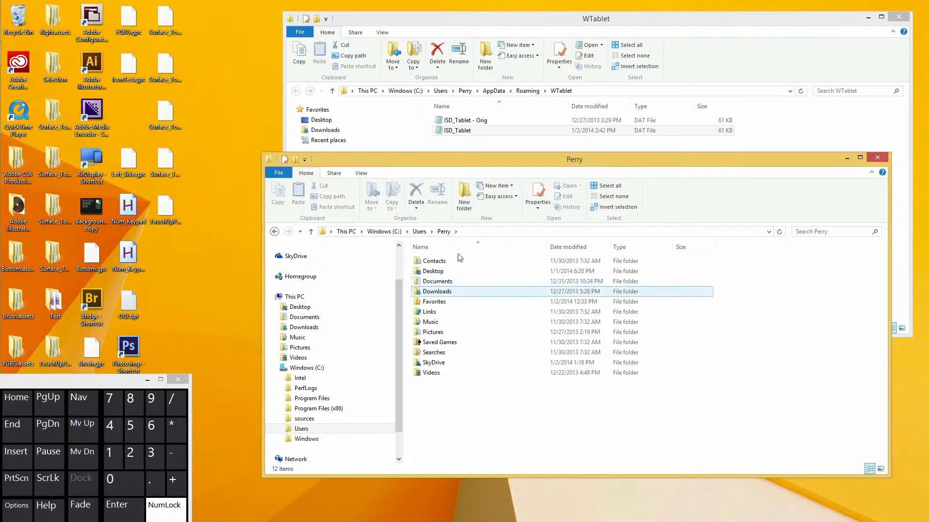
Go to the hidden AppData folder by appending \AppData to the profile folder's path.
{"action": "left_click", "coordinate": [470, 232]}
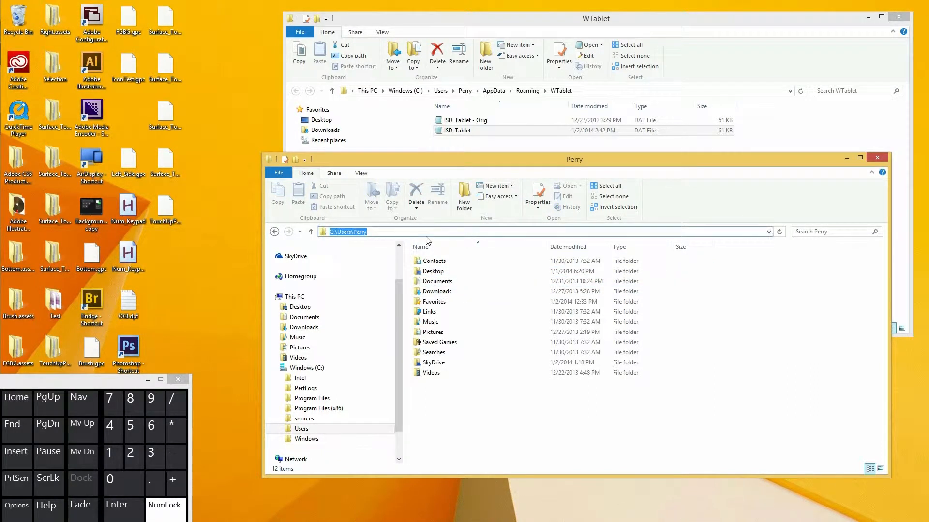
{"action": "left_click", "coordinate": [400, 234]}
{"action": "type", "text": "\\"}
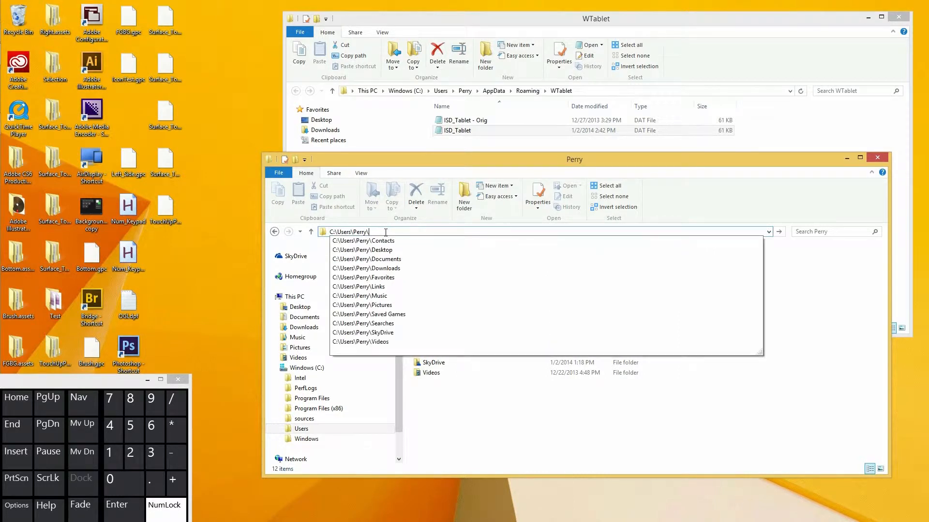
{"action": "type", "text": "AppData"}
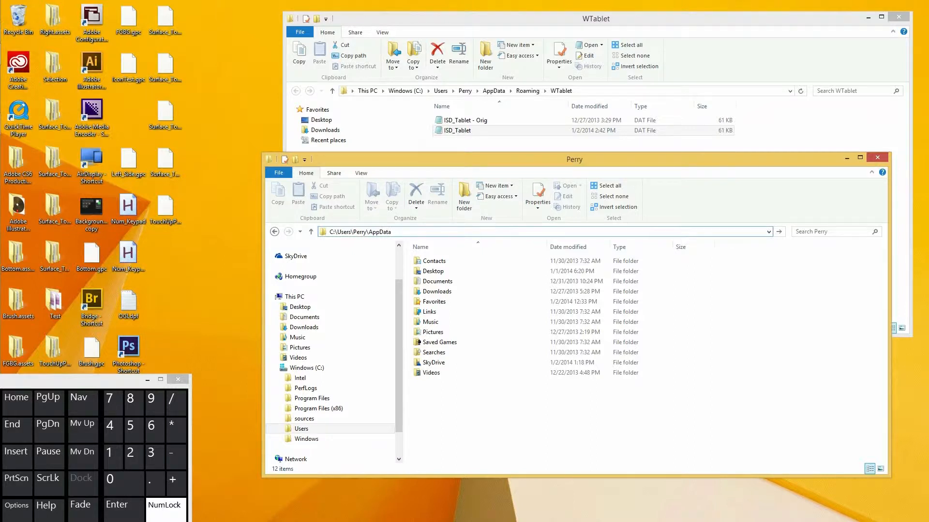
{"action": "key", "text": "Return"}
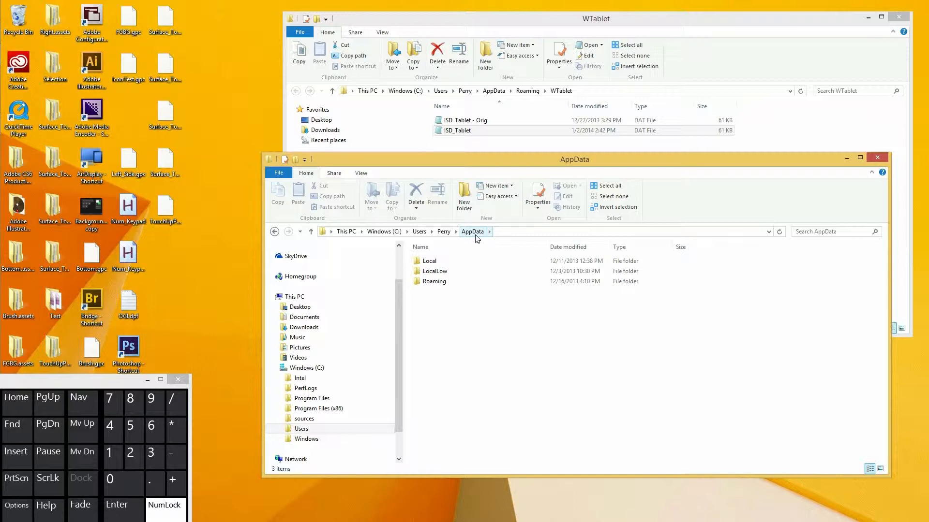
Open the WTablet folder inside the Roaming folder.
{"action": "double_click", "coordinate": [435, 281]}
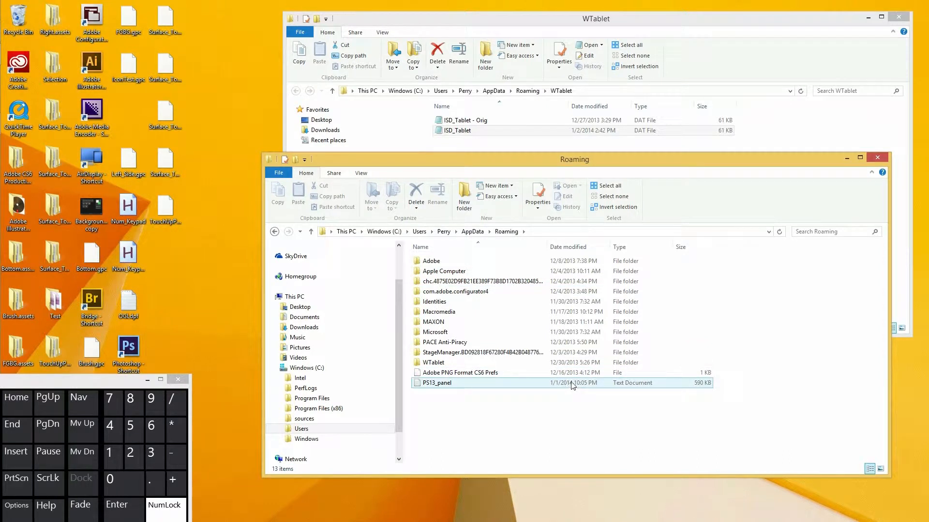
{"action": "left_click", "coordinate": [468, 364]}
{"action": "double_click", "coordinate": [469, 364]}
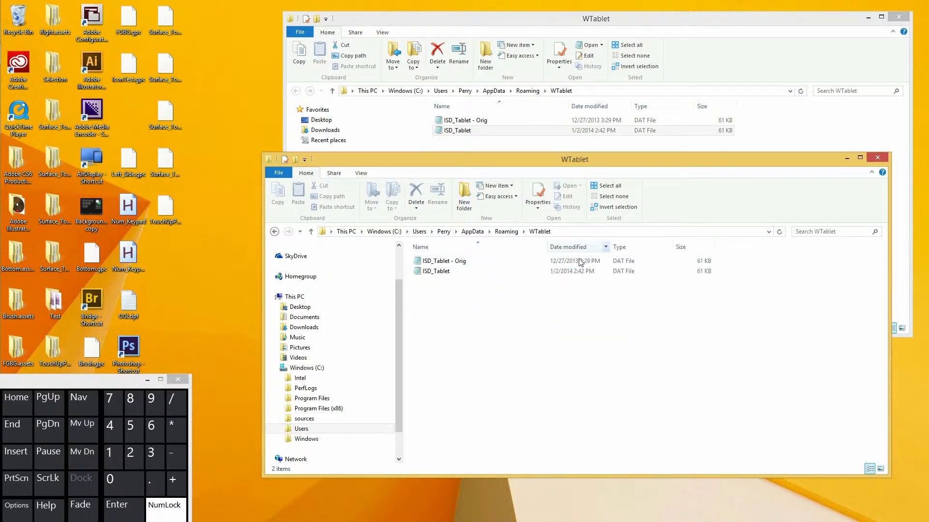
{"action": "left_click", "coordinate": [446, 274]}
{"action": "left_click", "coordinate": [446, 273]}
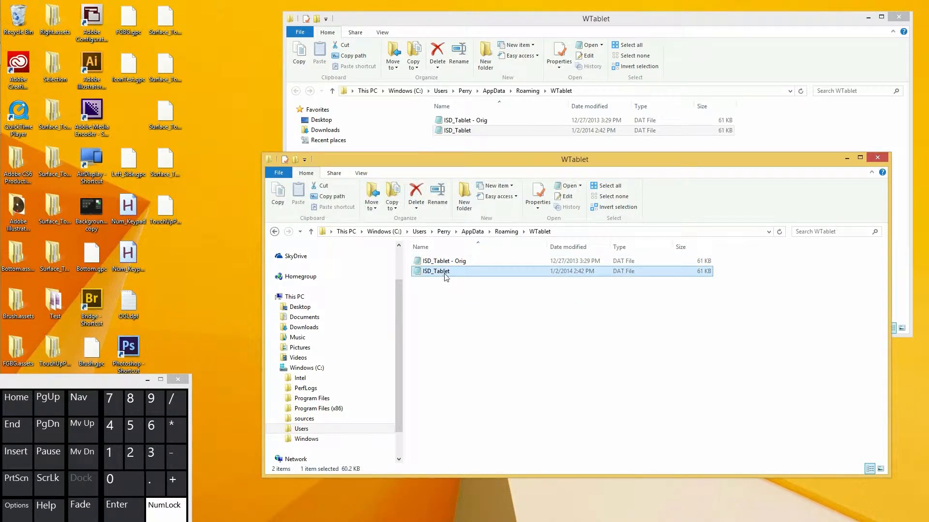
{"action": "right_click", "coordinate": [446, 274]}
{"action": "left_click", "coordinate": [465, 264]}
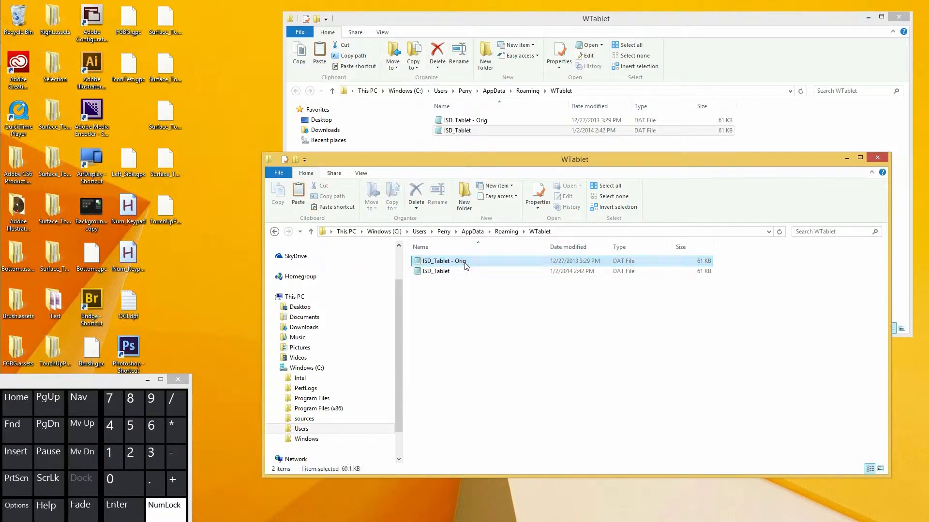
{"action": "left_click", "coordinate": [448, 273]}
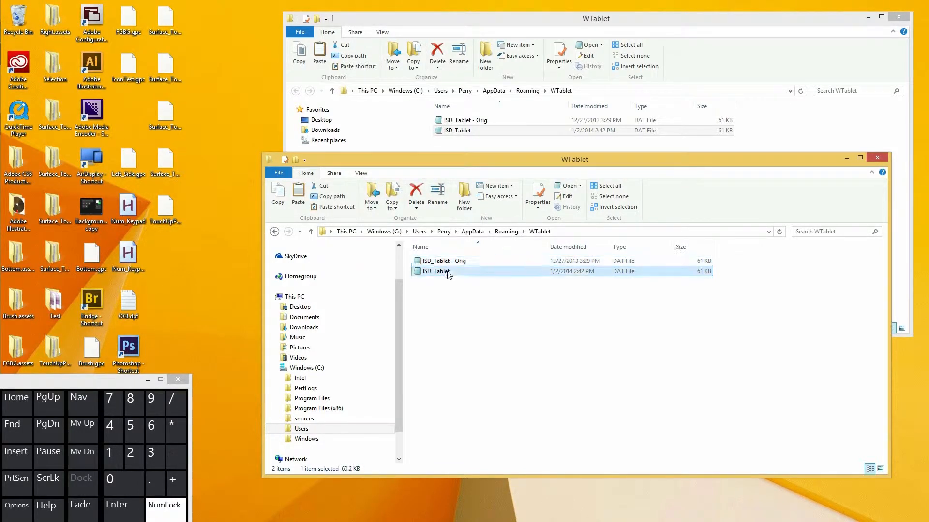
Duplicate the ISD_Tablet - Orig file within the WTablet folder.
{"action": "left_click", "coordinate": [453, 264]}
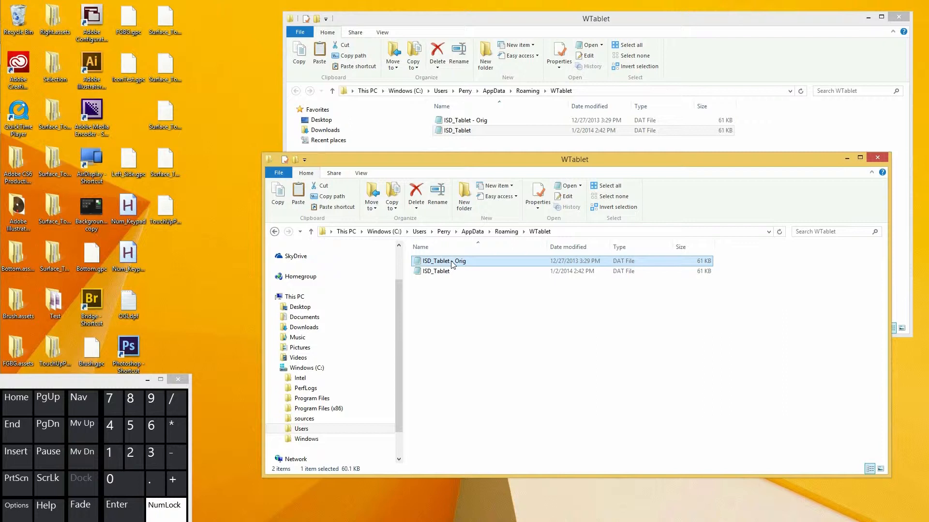
{"action": "right_click", "coordinate": [452, 265]}
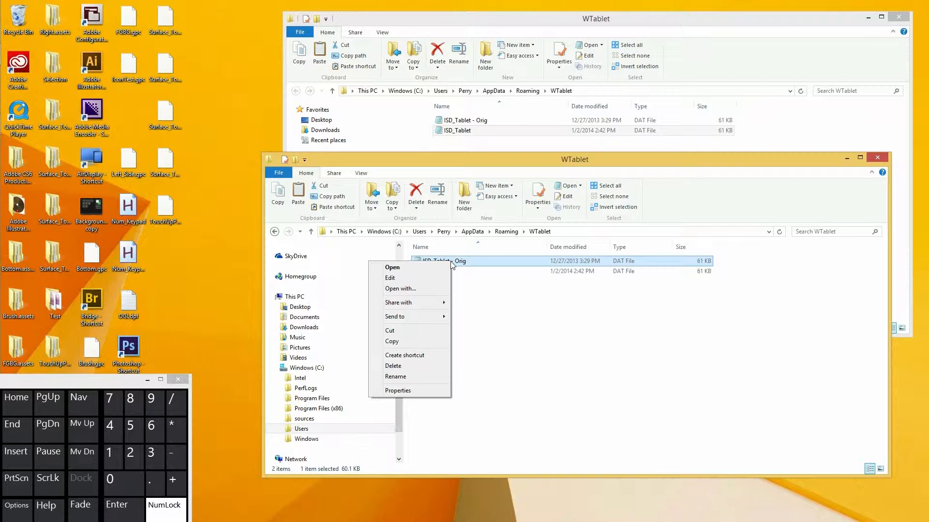
{"action": "left_click", "coordinate": [398, 342]}
{"action": "right_click", "coordinate": [472, 307]}
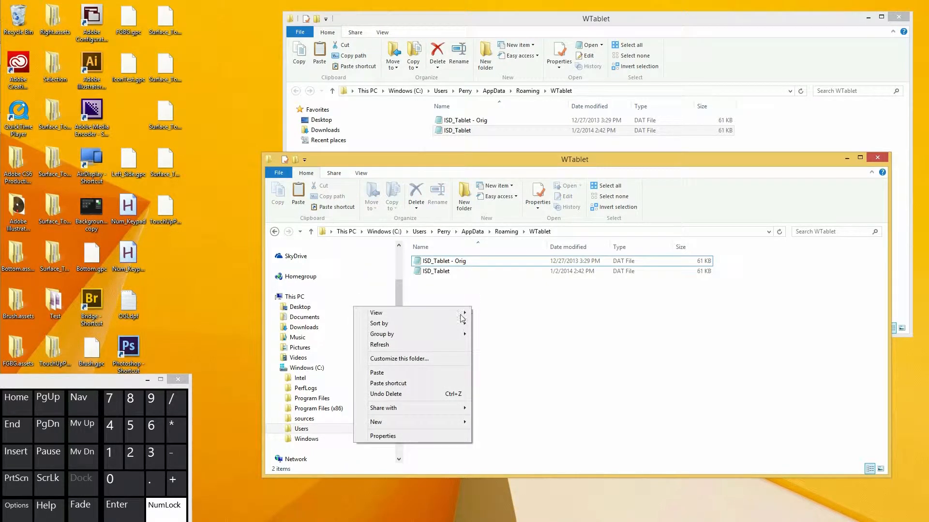
{"action": "left_click", "coordinate": [442, 373]}
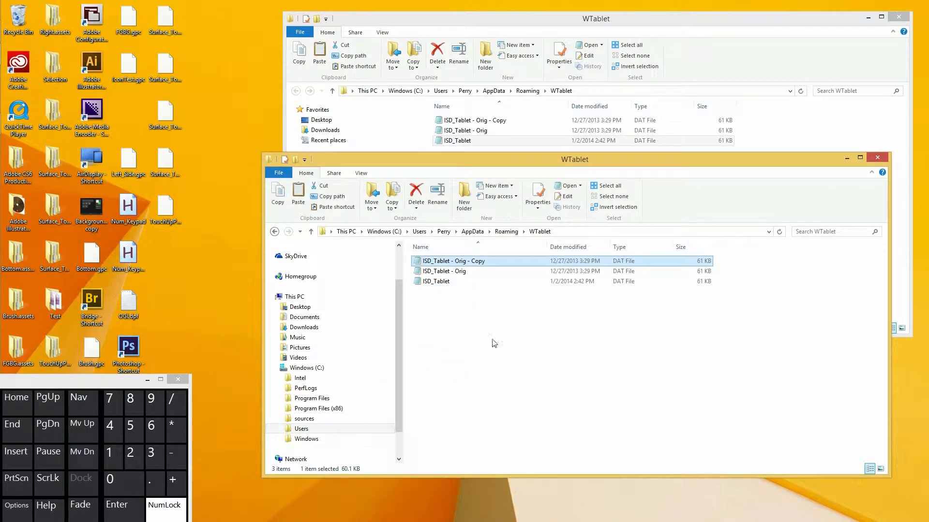
{"action": "right_click", "coordinate": [481, 266]}
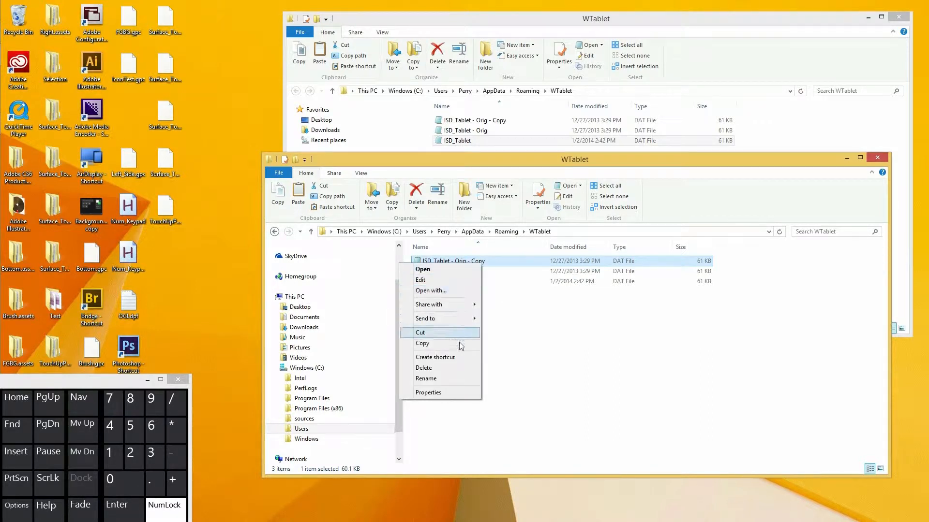
{"action": "left_click", "coordinate": [503, 307]}
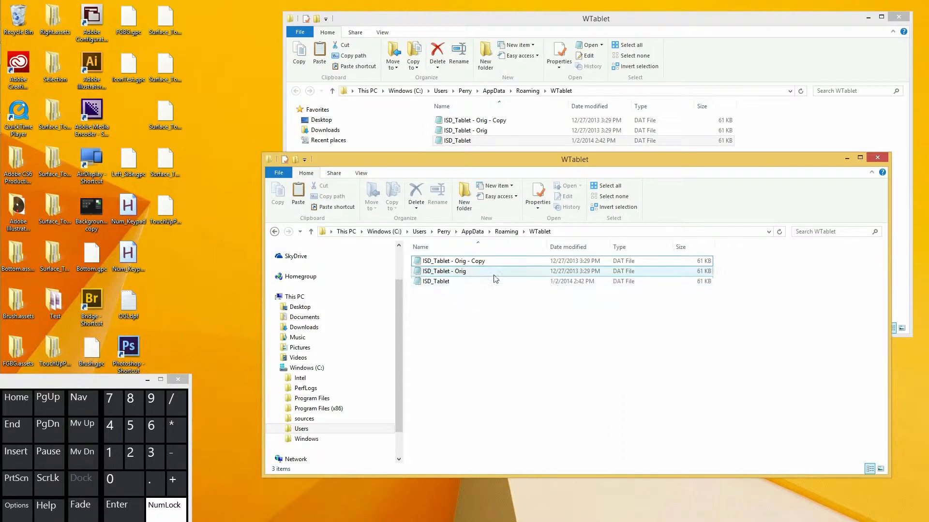
{"action": "left_click", "coordinate": [487, 261]}
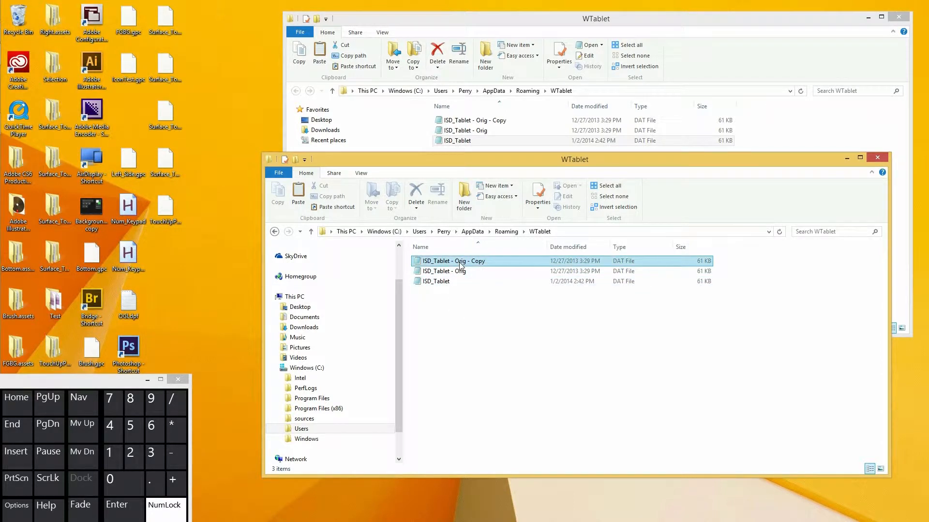
{"action": "left_click", "coordinate": [447, 299]}
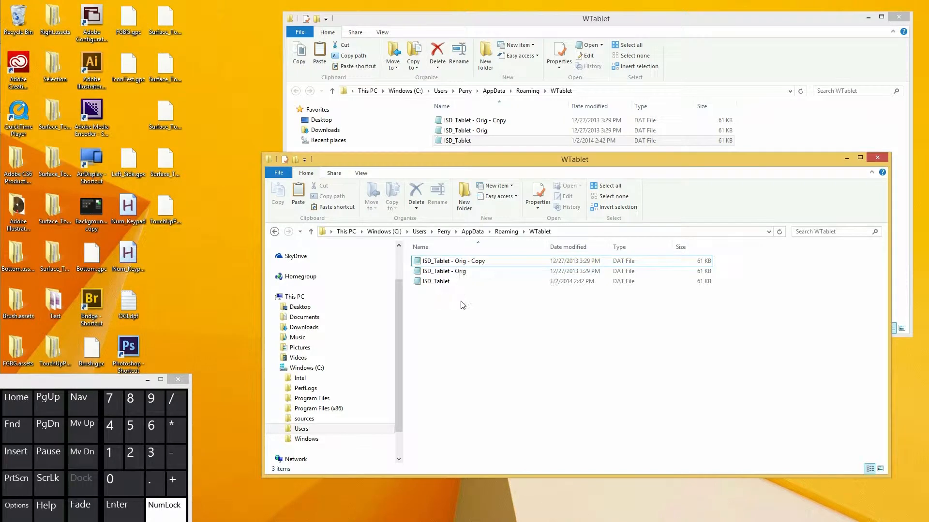
{"action": "left_click", "coordinate": [477, 261]}
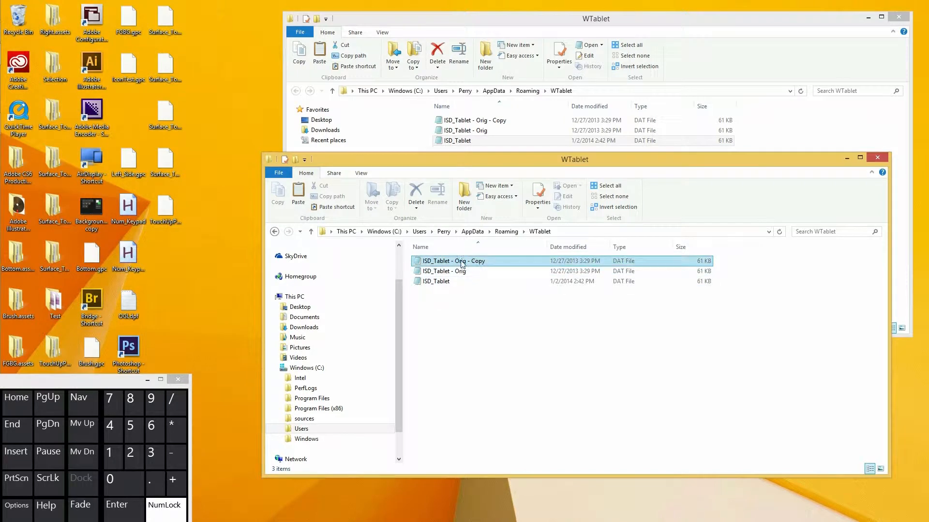
Open the ISD_Tablet - Orig - Copy file in Notepad.
{"action": "right_click", "coordinate": [459, 262]}
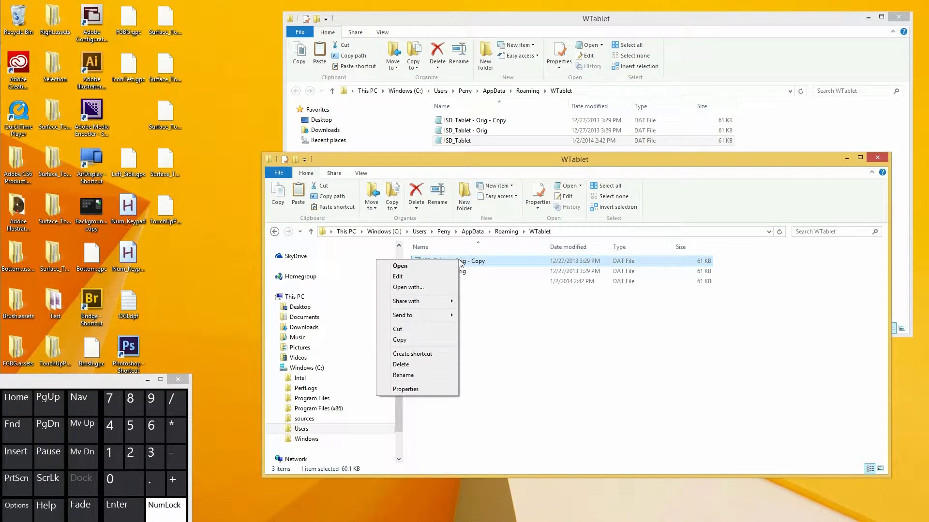
{"action": "left_click", "coordinate": [430, 266]}
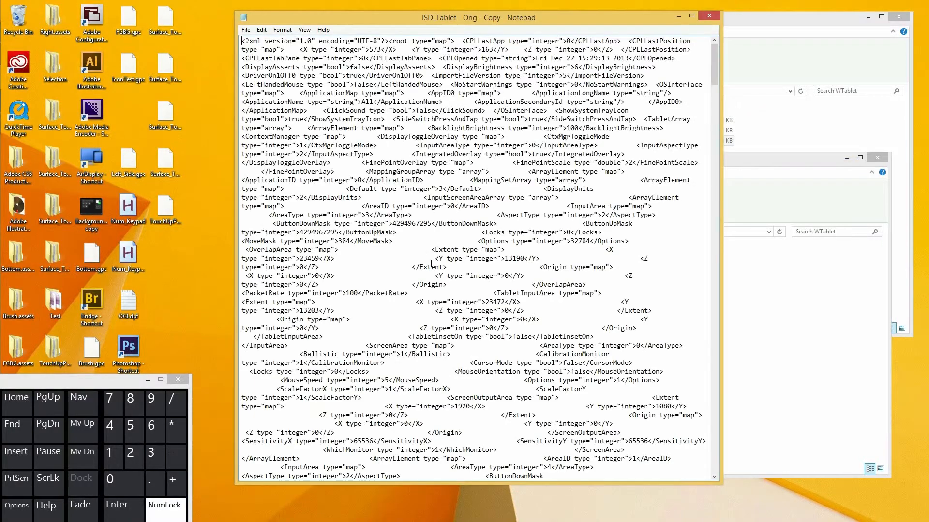
{"action": "left_click_drag", "start_coordinate": [714, 79], "coordinate": [712, 285]}
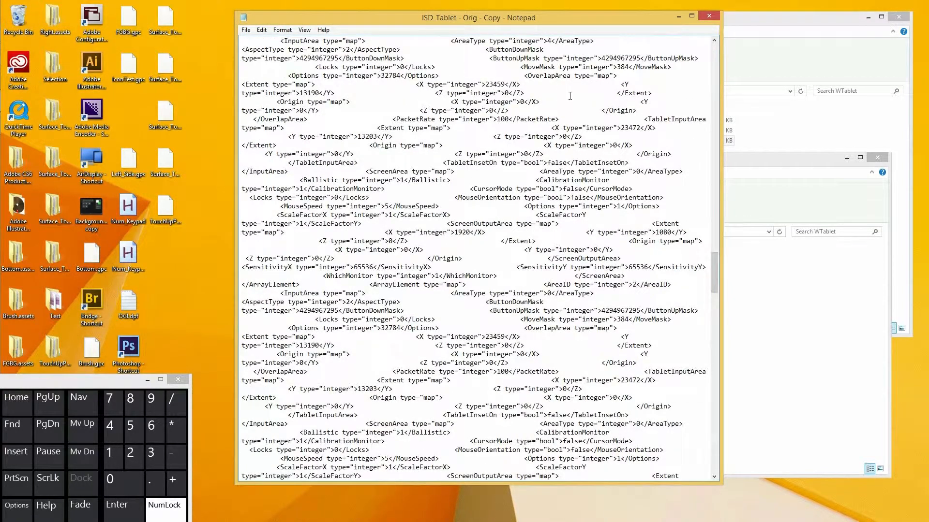
Search the file for "eraser" to locate the TransducerEraserSettings section.
{"action": "key", "text": "ctrl+f"}
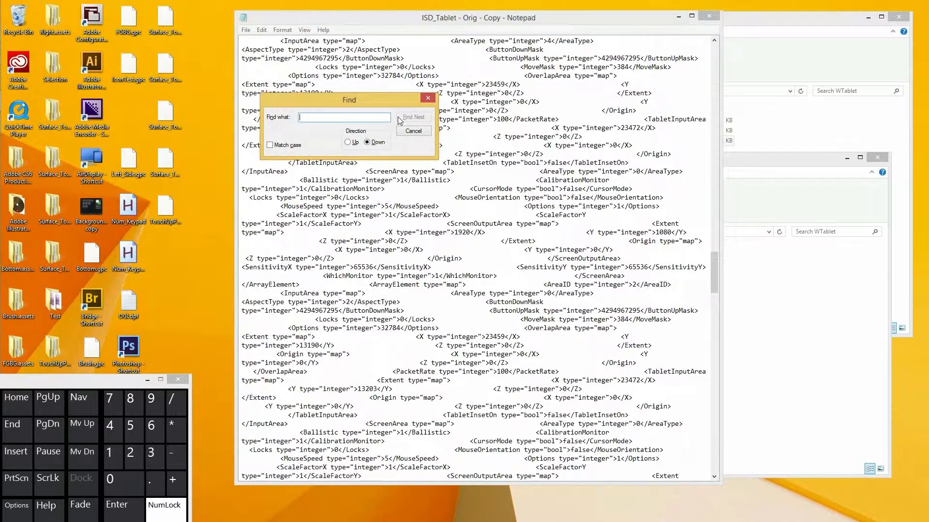
{"action": "type", "text": "eraser"}
{"action": "left_click", "coordinate": [419, 117]}
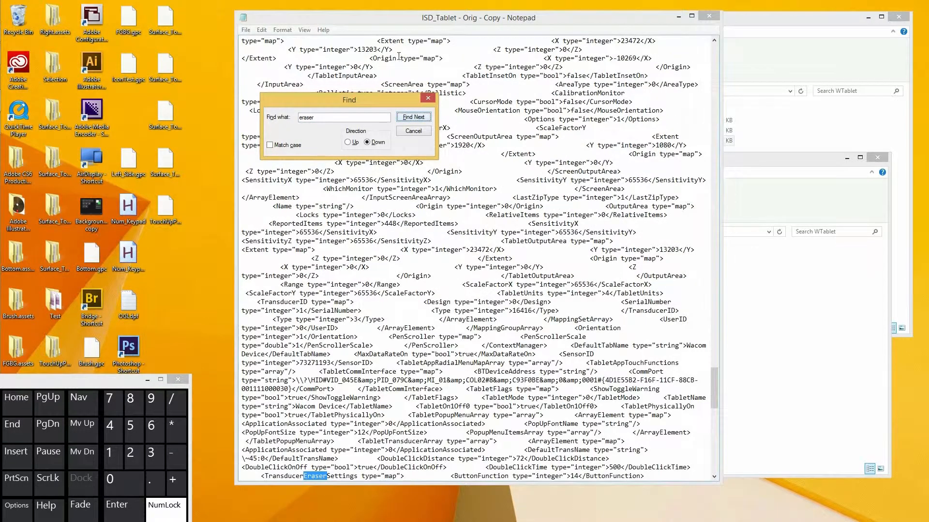
{"action": "left_click", "coordinate": [428, 100]}
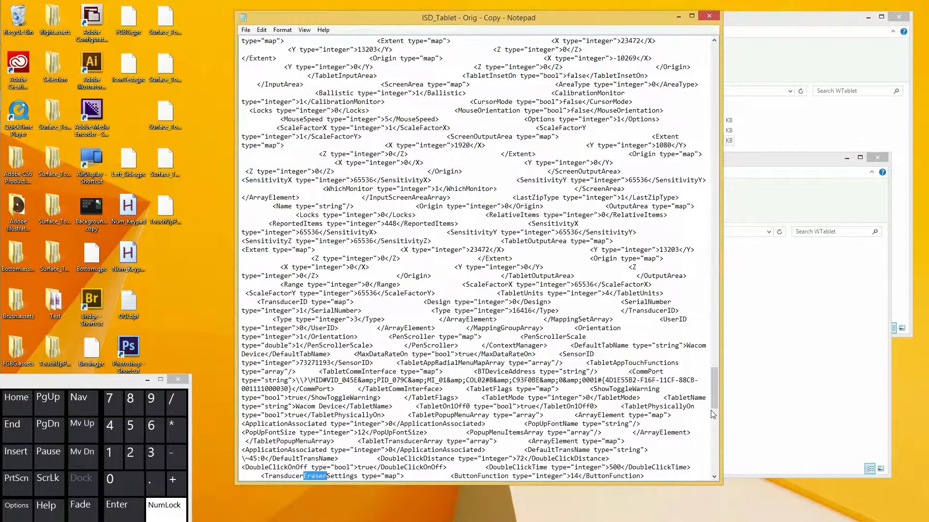
{"action": "scroll", "coordinate": [715, 477], "scroll_direction": "down", "scroll_amount": 3}
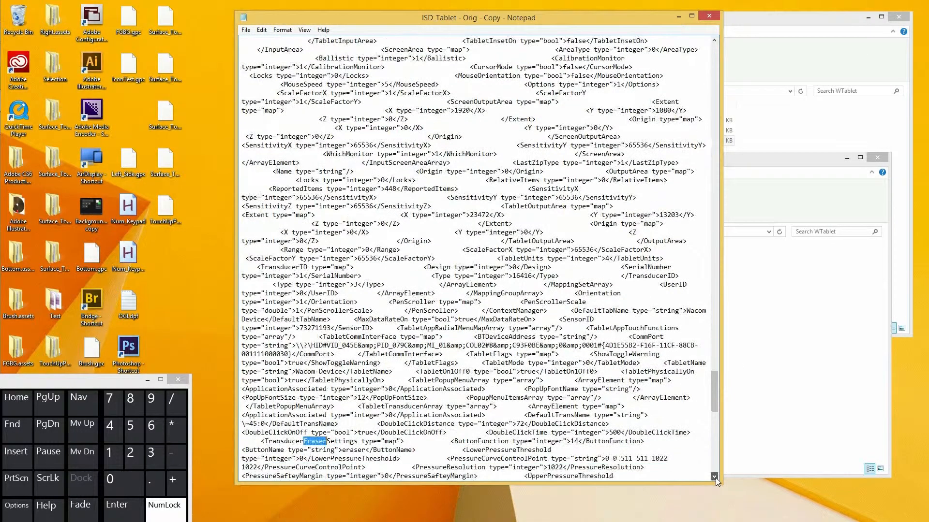
{"action": "scroll", "coordinate": [715, 478], "scroll_direction": "down", "scroll_amount": 11}
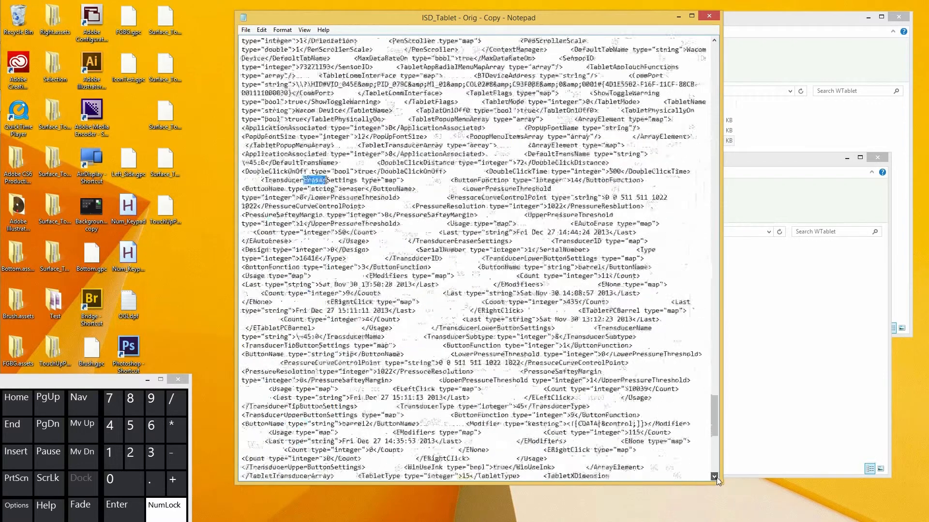
Bring the whole TransducerEraserSettings section into view and move the Notepad window aside to uncover the Explorer windows.
{"action": "scroll", "coordinate": [716, 477], "scroll_direction": "down", "scroll_amount": 1}
{"action": "scroll", "coordinate": [716, 477], "scroll_direction": "down", "scroll_amount": 1}
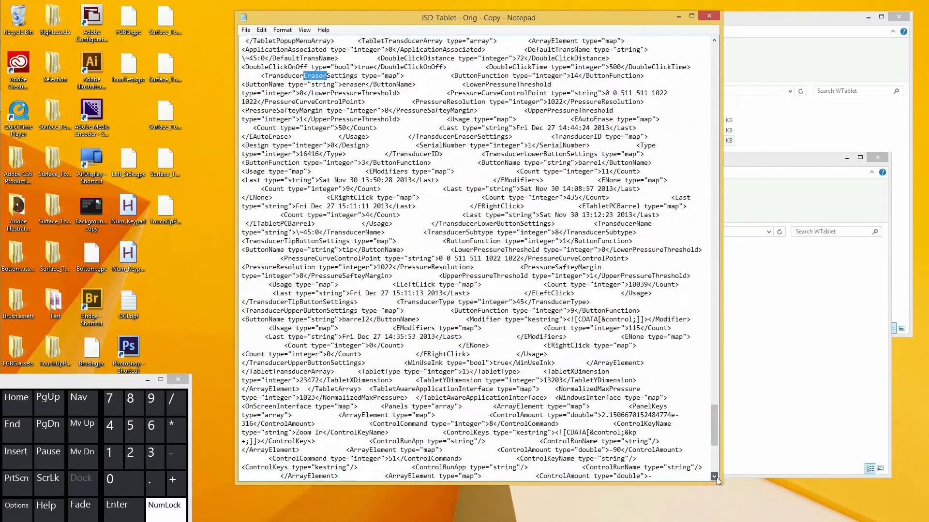
{"action": "left_click", "coordinate": [715, 477]}
{"action": "left_click", "coordinate": [716, 478]}
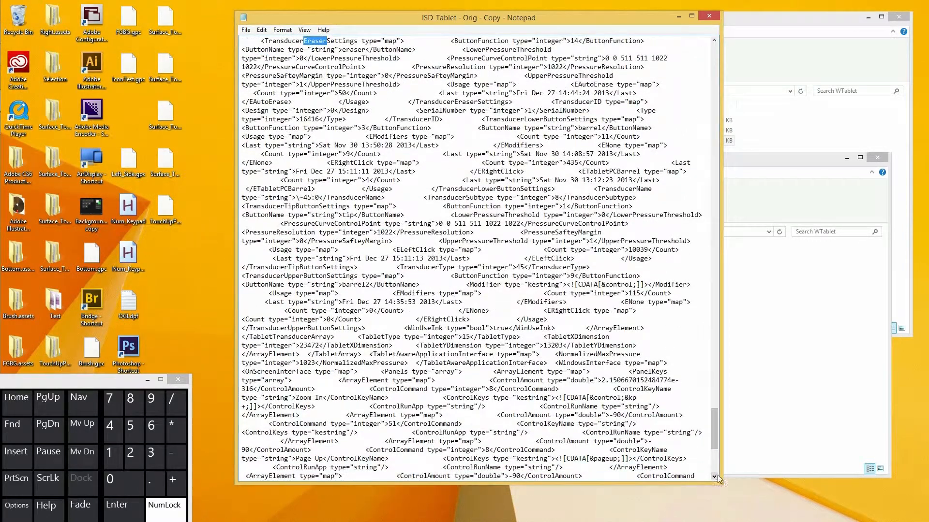
{"action": "left_click_drag", "start_coordinate": [602, 16], "coordinate": [790, 29]}
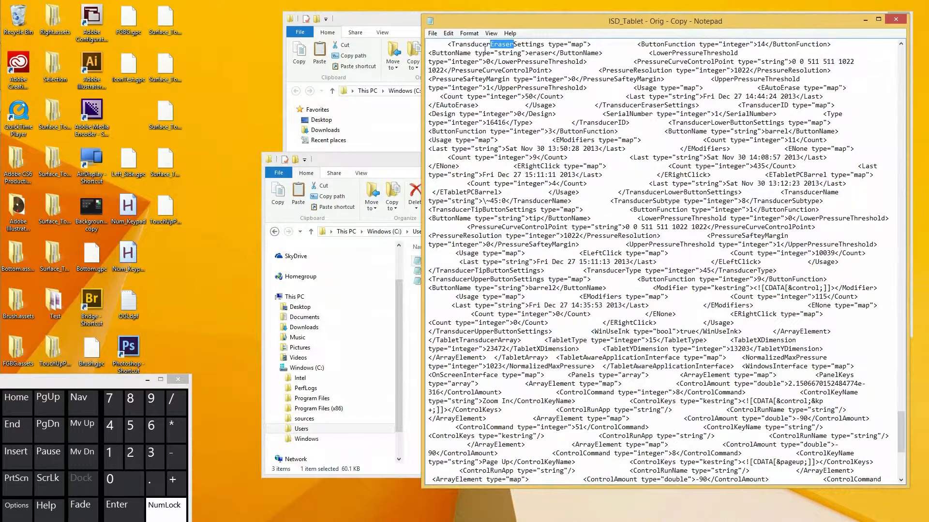
{"action": "left_click", "coordinate": [468, 33]}
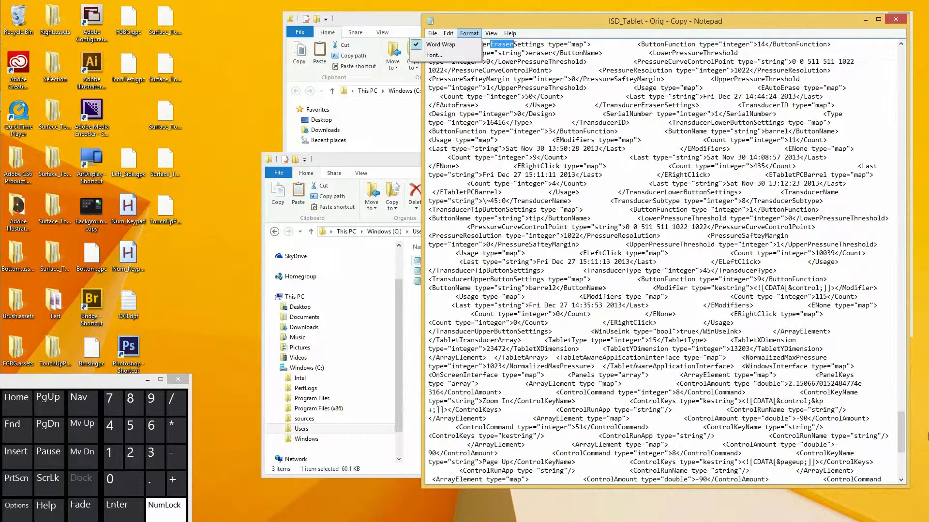
{"action": "left_click", "coordinate": [900, 428]}
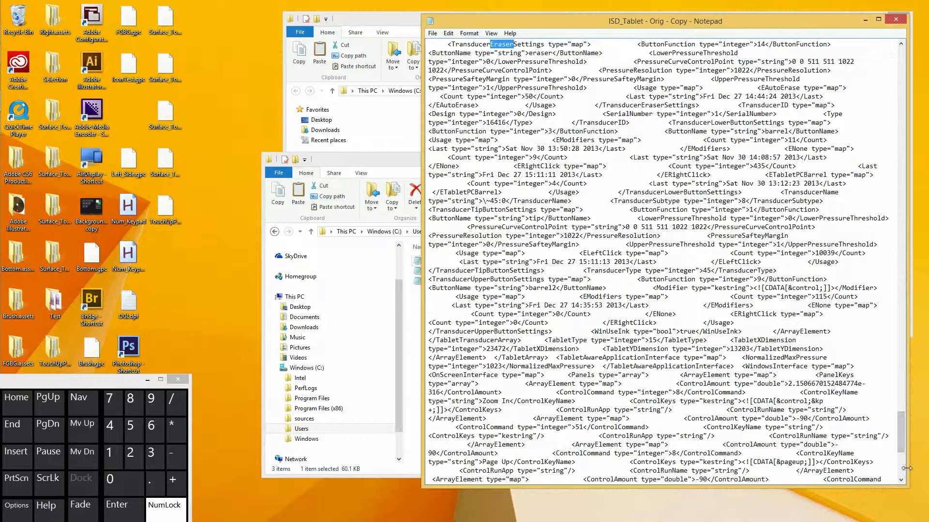
Narrow the Notepad window, bring the TransducerEraserSettings section back into view, and move the window clear of the WTablet file list.
{"action": "left_click_drag", "start_coordinate": [906, 468], "coordinate": [769, 477]}
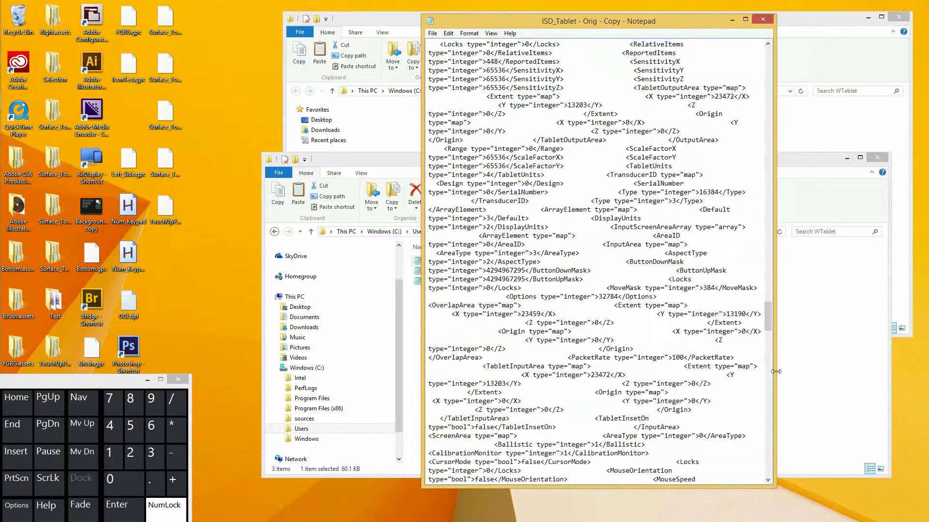
{"action": "left_click_drag", "start_coordinate": [767, 325], "coordinate": [763, 438]}
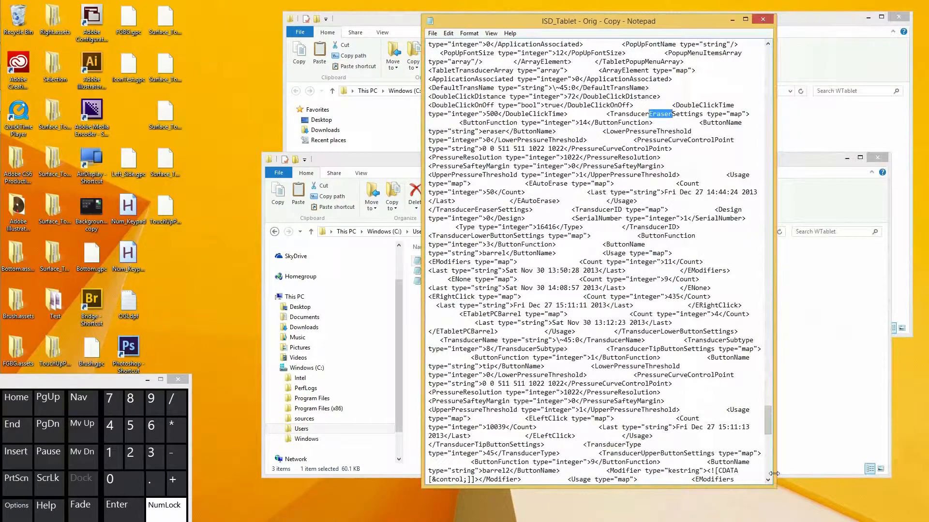
{"action": "left_click_drag", "start_coordinate": [774, 474], "coordinate": [748, 433]}
{"action": "left_click_drag", "start_coordinate": [740, 387], "coordinate": [747, 426]}
{"action": "left_click_drag", "start_coordinate": [749, 459], "coordinate": [715, 458]}
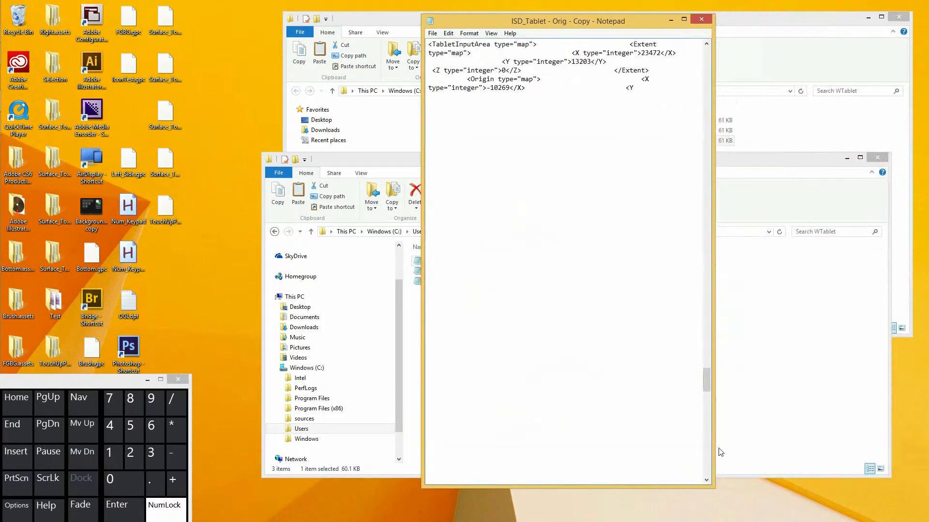
{"action": "left_click_drag", "start_coordinate": [707, 384], "coordinate": [709, 419]}
{"action": "left_click_drag", "start_coordinate": [709, 419], "coordinate": [709, 426]}
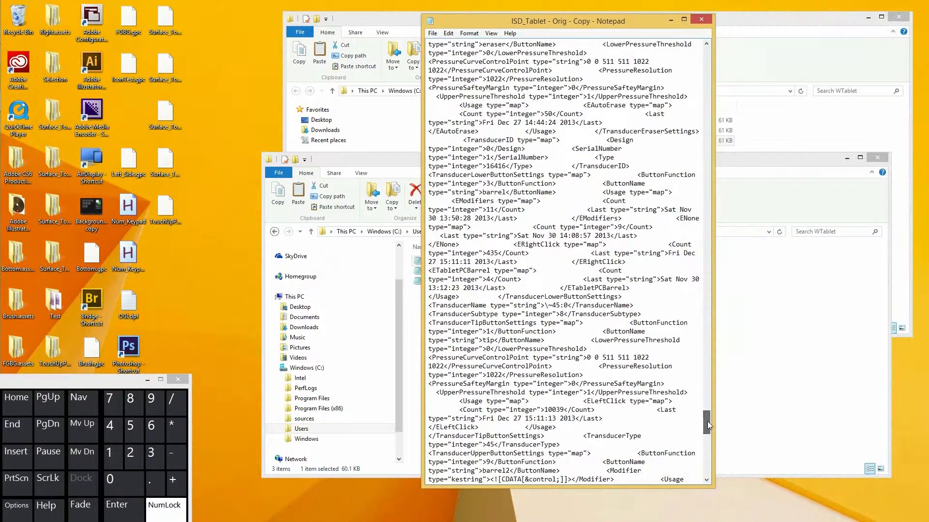
{"action": "left_click", "coordinate": [706, 44]}
{"action": "left_click", "coordinate": [707, 44]}
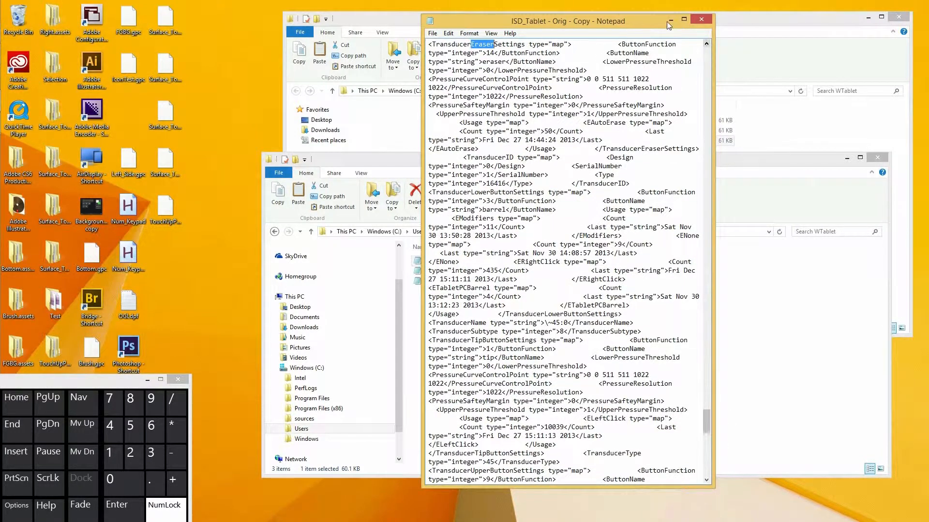
{"action": "left_click_drag", "start_coordinate": [638, 21], "coordinate": [840, 15]}
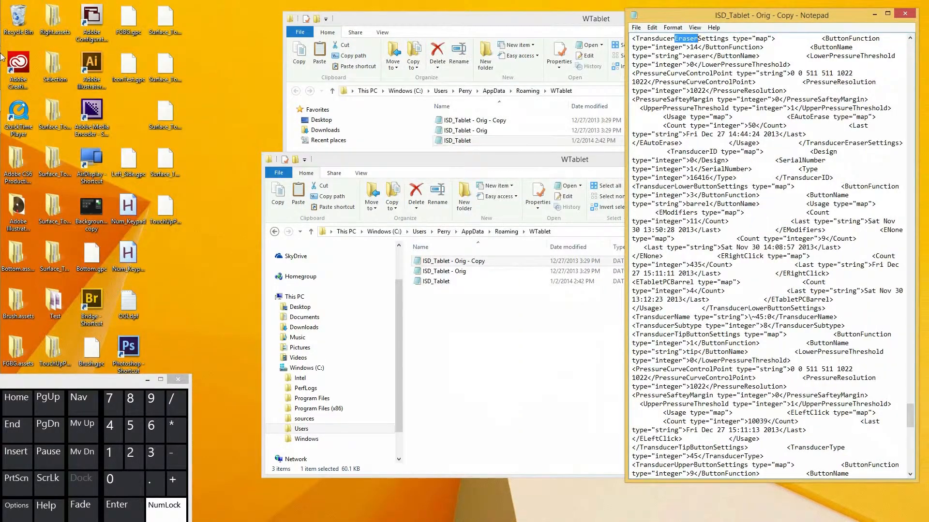
Switch to the forum article on remapping the eraser in Internet Explorer and examine its original TransducerEraserSettings code.
{"action": "mouse_move", "coordinate": [1, 2]}
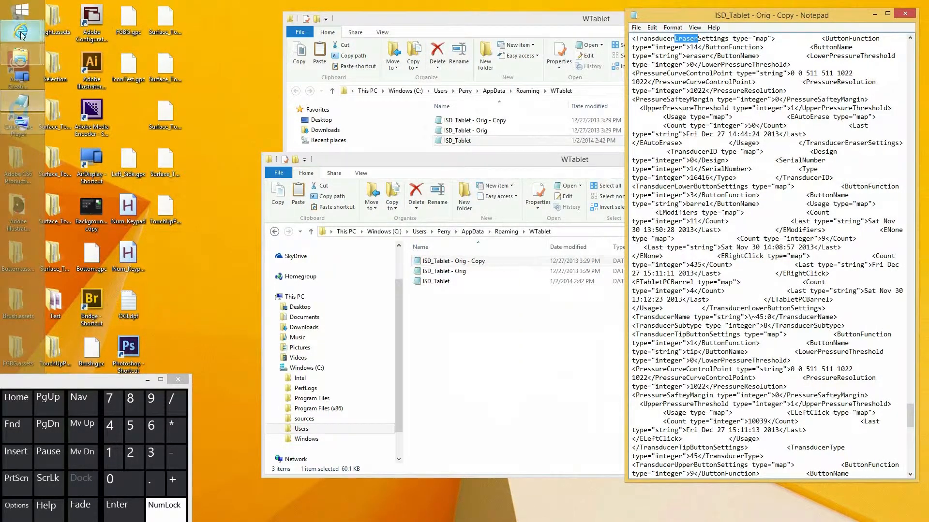
{"action": "mouse_move", "coordinate": [22, 34]}
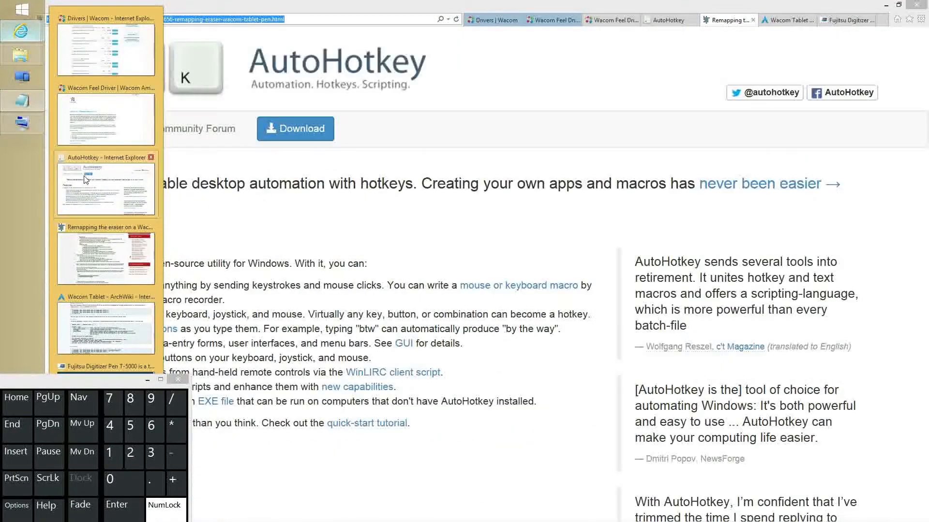
{"action": "left_click", "coordinate": [89, 254]}
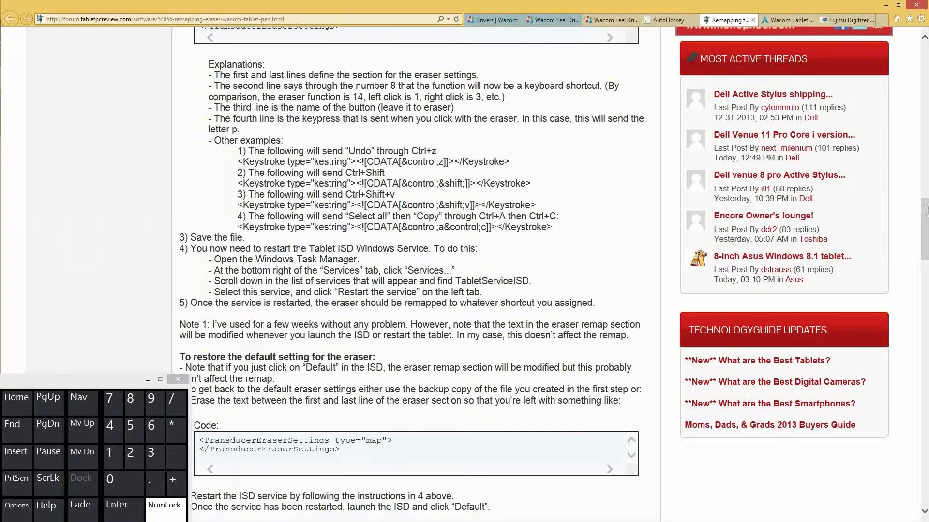
{"action": "left_click_drag", "start_coordinate": [922, 230], "coordinate": [920, 164]}
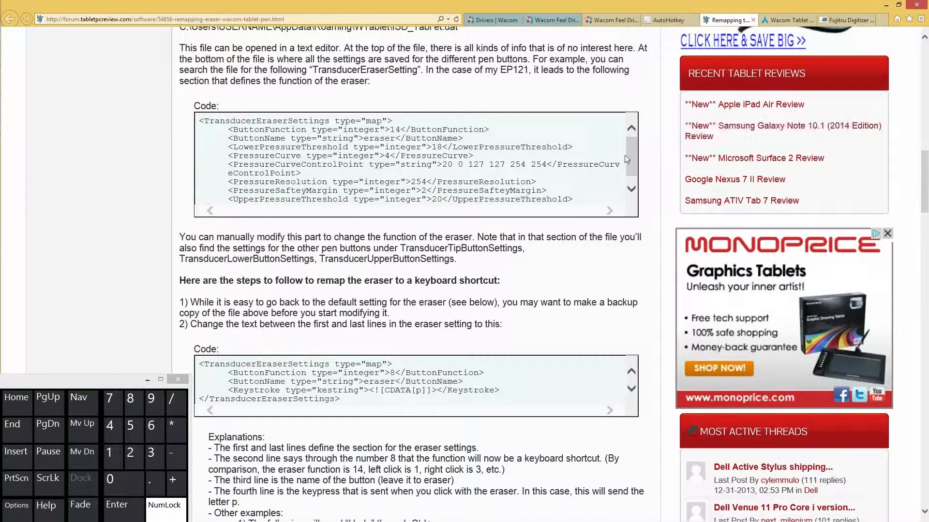
{"action": "left_click_drag", "start_coordinate": [633, 158], "coordinate": [638, 177]}
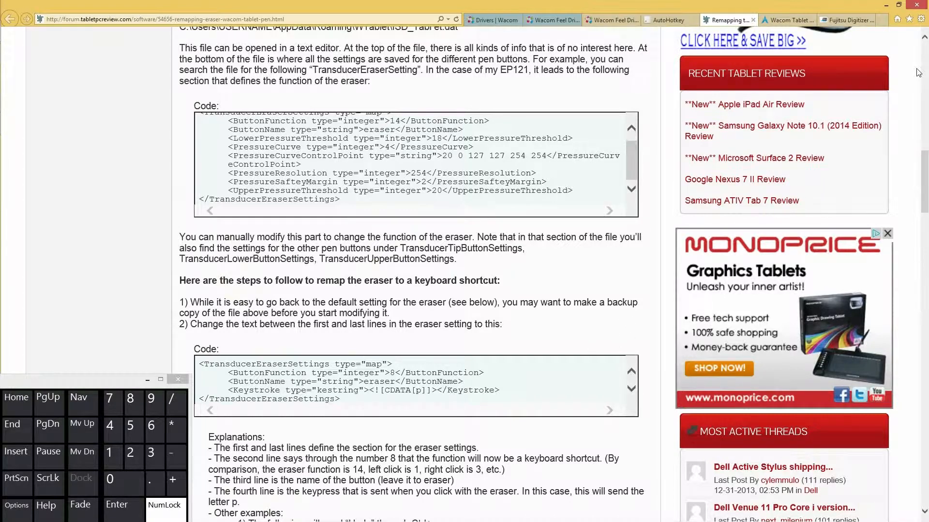
Restore the browser from full screen and resize it to sit beside the Notepad window.
{"action": "left_click", "coordinate": [898, 5]}
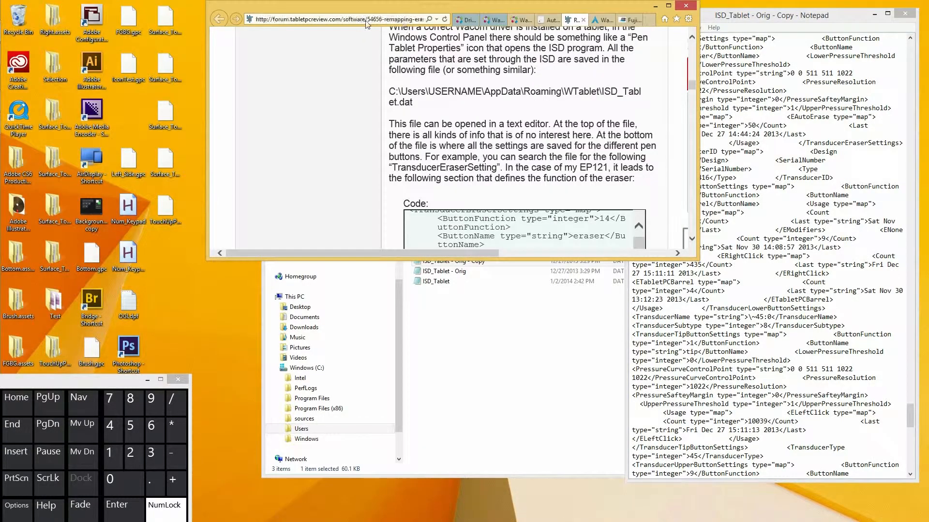
{"action": "left_click_drag", "start_coordinate": [386, 3], "coordinate": [384, 25]}
{"action": "left_click_drag", "start_coordinate": [313, 29], "coordinate": [175, 15]}
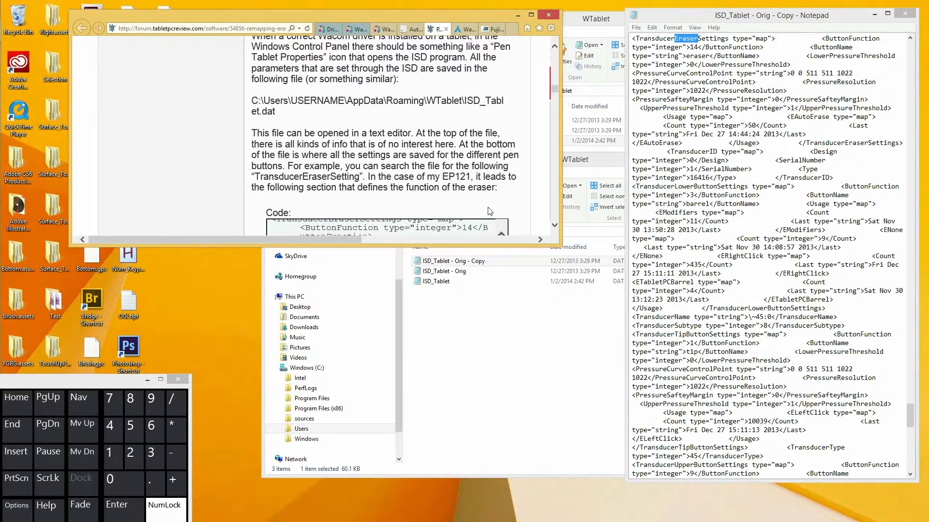
{"action": "left_click_drag", "start_coordinate": [554, 246], "coordinate": [585, 485]}
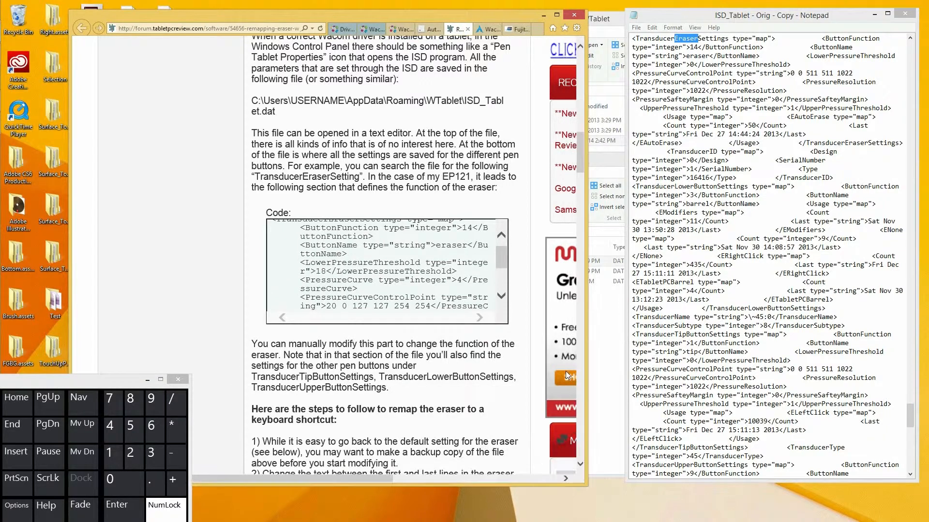
Compare the article's original and replacement eraser code, and read its explanations and keystroke examples.
{"action": "left_click_drag", "start_coordinate": [501, 261], "coordinate": [500, 247]}
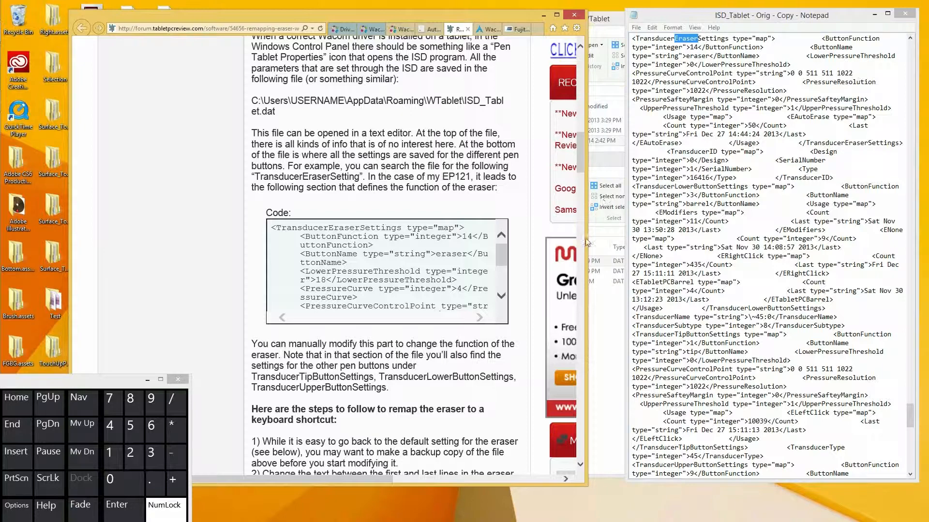
{"action": "left_click_drag", "start_coordinate": [580, 155], "coordinate": [582, 187]}
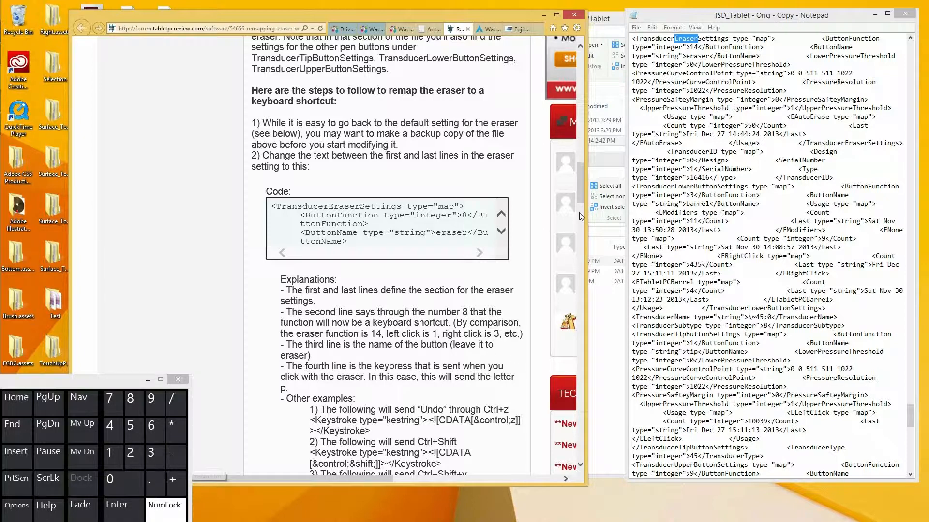
{"action": "left_click_drag", "start_coordinate": [578, 200], "coordinate": [583, 218]}
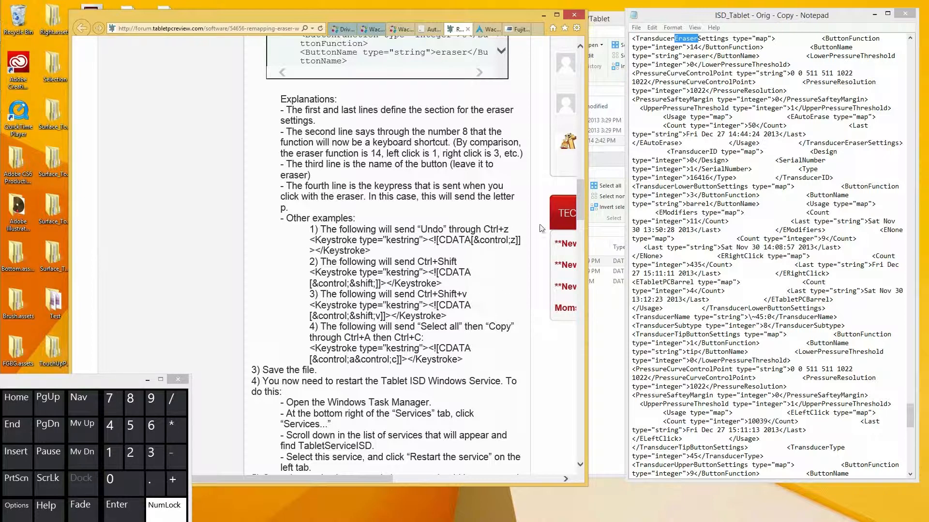
{"action": "scroll", "coordinate": [581, 208], "scroll_direction": "up", "scroll_amount": 2}
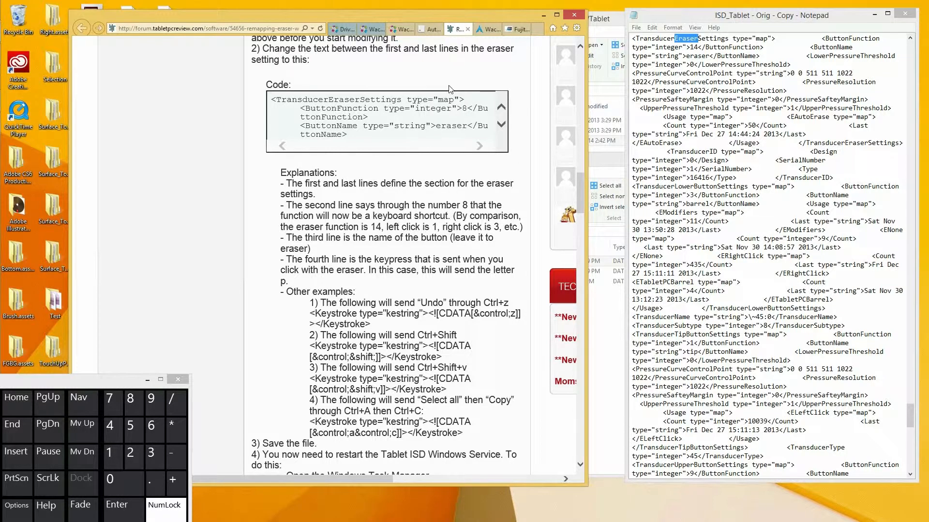
Open the Wacom Tablet ArchWiki page in a wider browser window and examine the xsetwacom key mapping syntax and examples.
{"action": "left_click", "coordinate": [487, 30]}
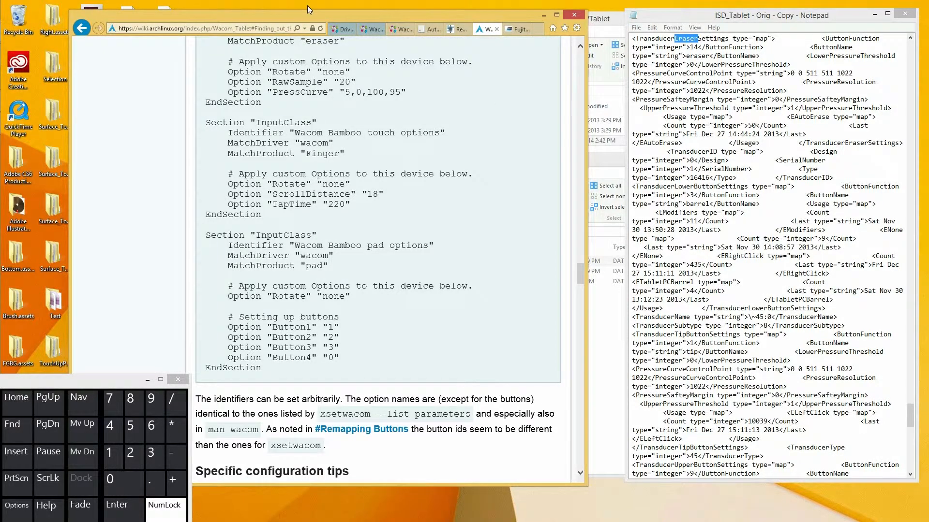
{"action": "left_click_drag", "start_coordinate": [307, 7], "coordinate": [262, 0]}
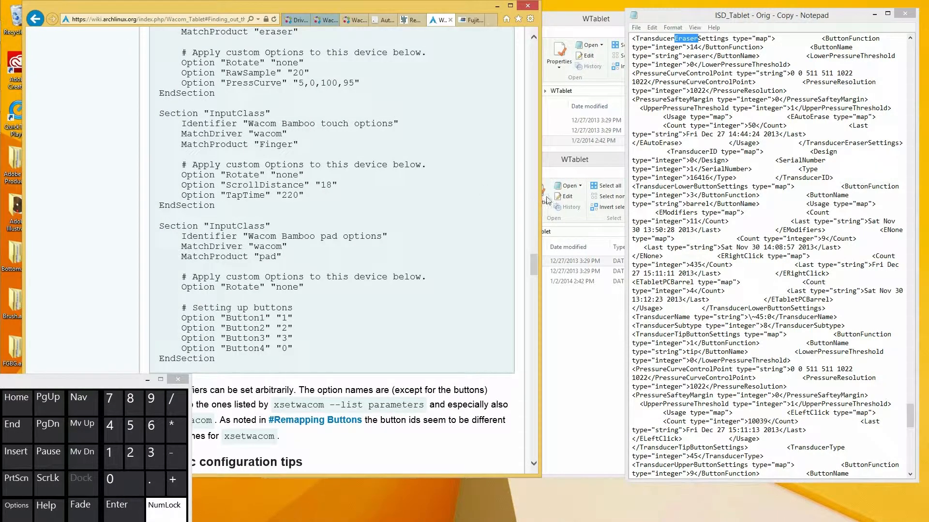
{"action": "left_click_drag", "start_coordinate": [547, 200], "coordinate": [672, 203]}
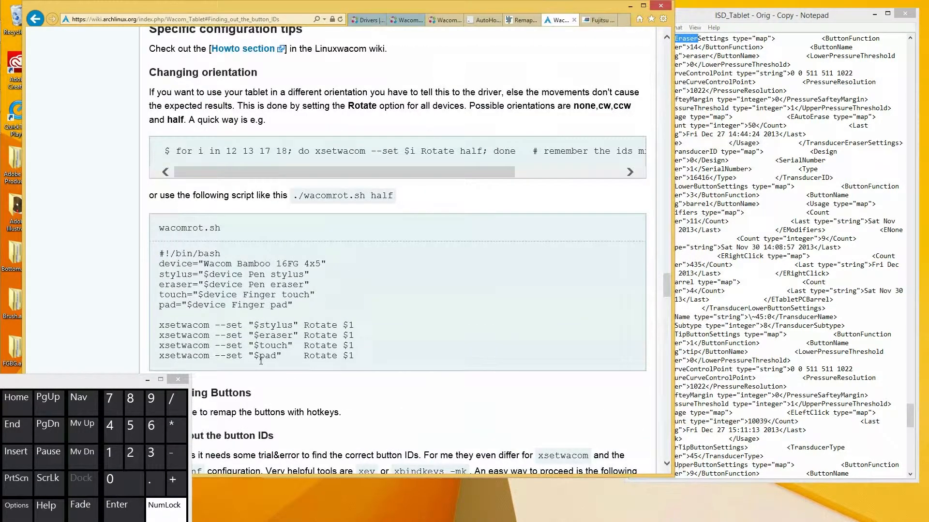
{"action": "left_click", "coordinate": [148, 381]}
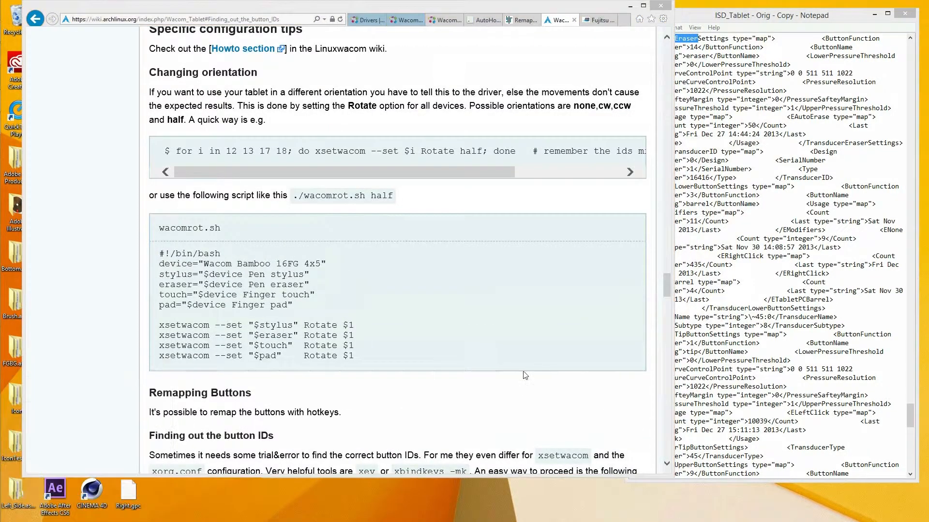
{"action": "scroll", "coordinate": [668, 299], "scroll_direction": "down", "scroll_amount": 3}
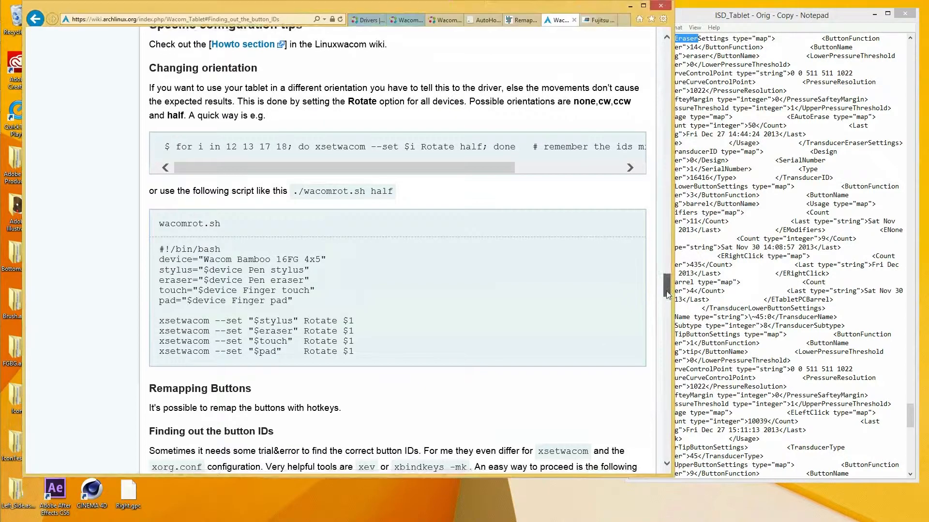
{"action": "scroll", "coordinate": [668, 299], "scroll_direction": "down", "scroll_amount": 3}
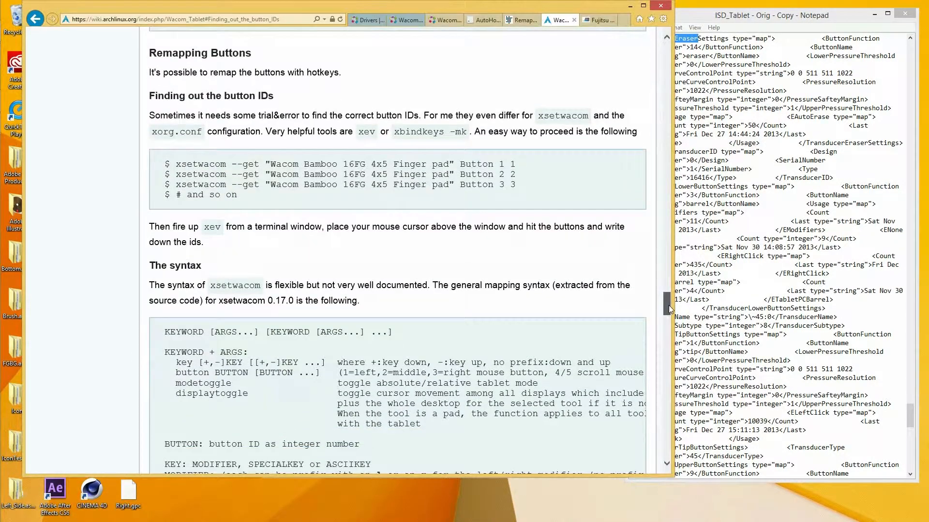
{"action": "scroll", "coordinate": [668, 305], "scroll_direction": "down", "scroll_amount": 1}
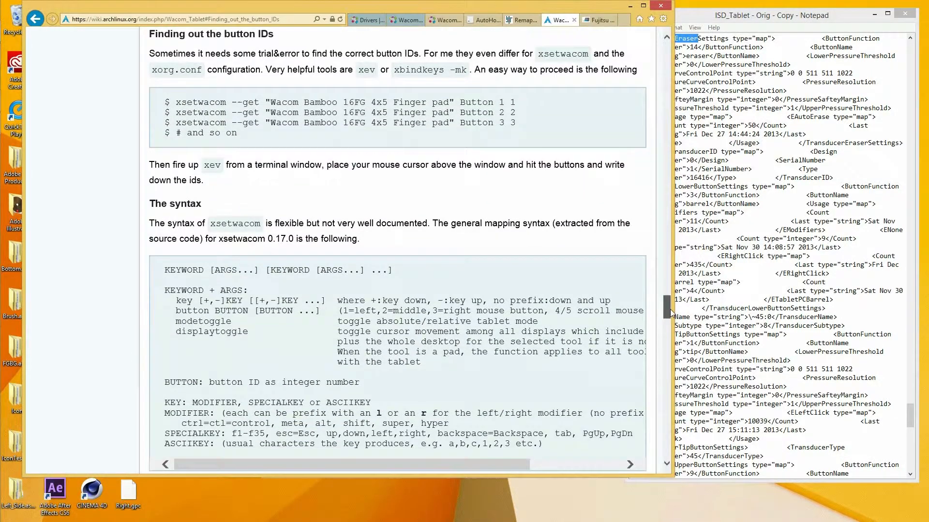
{"action": "scroll", "coordinate": [669, 309], "scroll_direction": "down", "scroll_amount": 1}
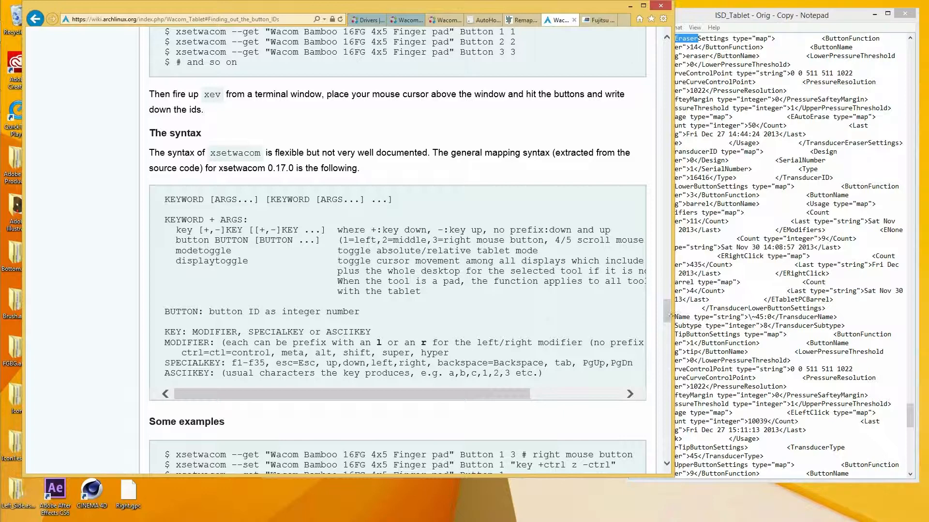
{"action": "scroll", "coordinate": [669, 319], "scroll_direction": "down", "scroll_amount": 3}
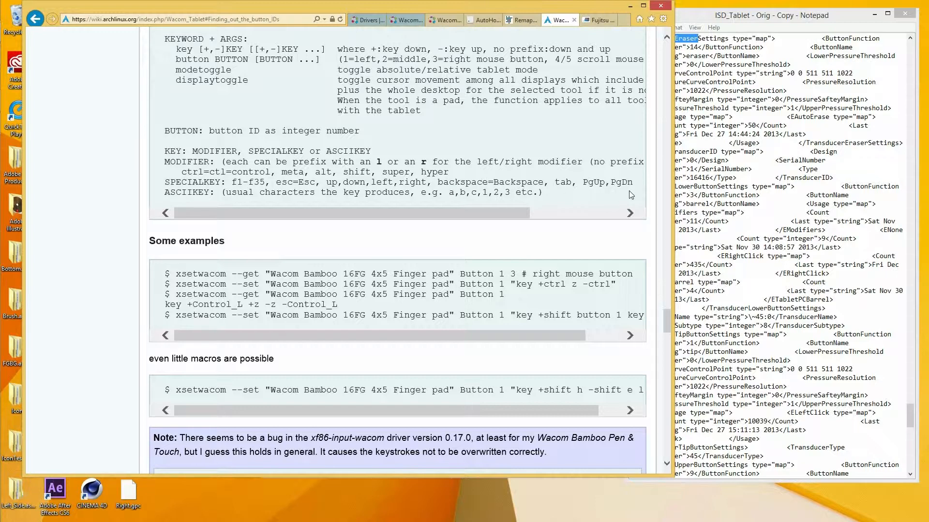
Move the browser out of the way and open the original ISD_Tablet file from the WTablet folder in Notepad.
{"action": "left_click_drag", "start_coordinate": [705, 18], "coordinate": [718, 19]}
{"action": "left_click_drag", "start_coordinate": [579, 5], "coordinate": [391, 167]}
{"action": "left_click", "coordinate": [571, 323]}
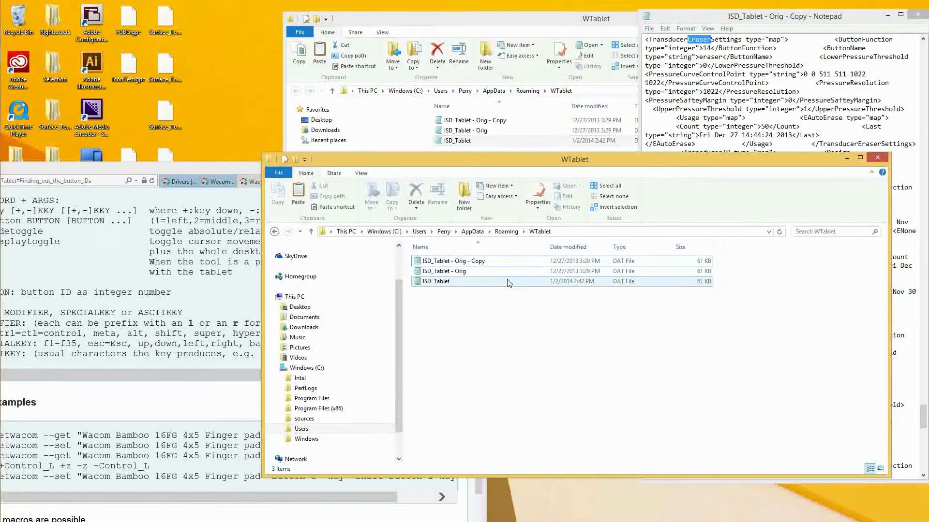
{"action": "right_click", "coordinate": [445, 283]}
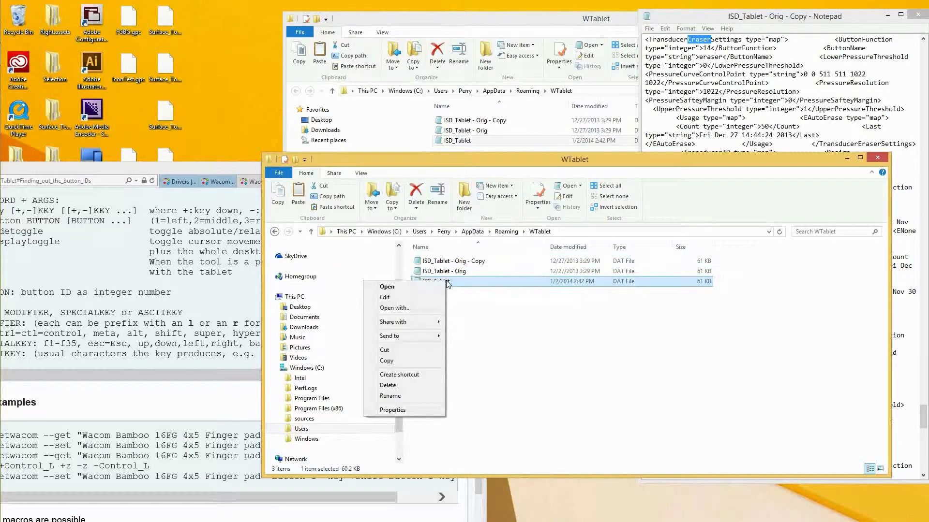
{"action": "left_click", "coordinate": [437, 287]}
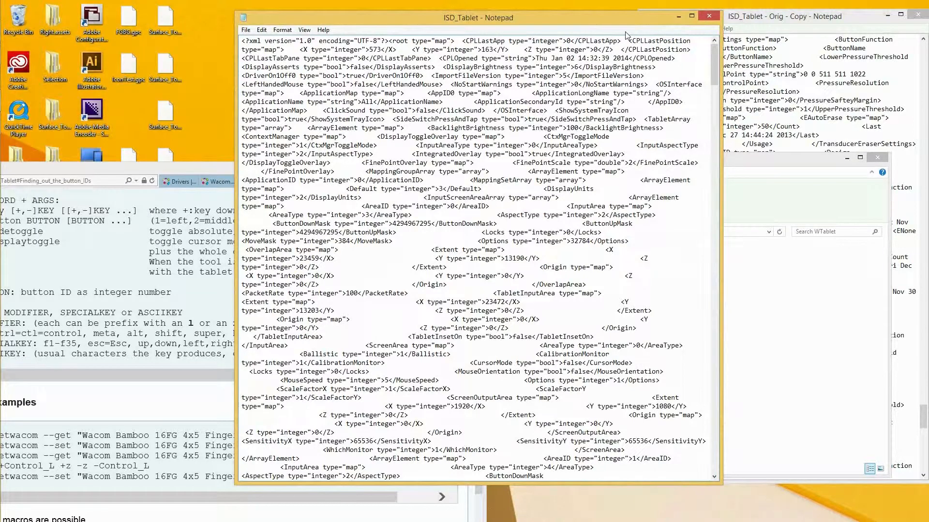
Search the ISD_Tablet file for "Eraser" and bring the full TransducerEraserSettings section into view.
{"action": "key", "text": "ctrl+f"}
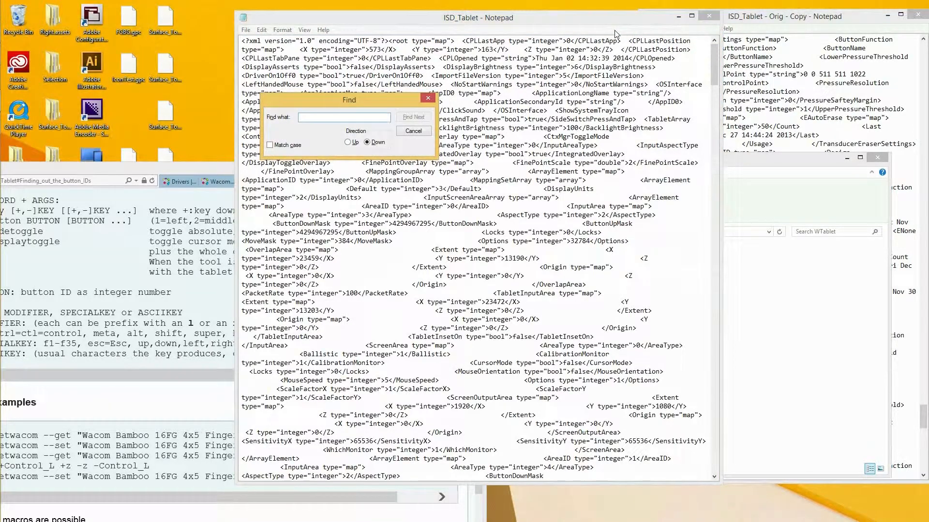
{"action": "type", "text": "Eraser"}
{"action": "left_click", "coordinate": [416, 120]}
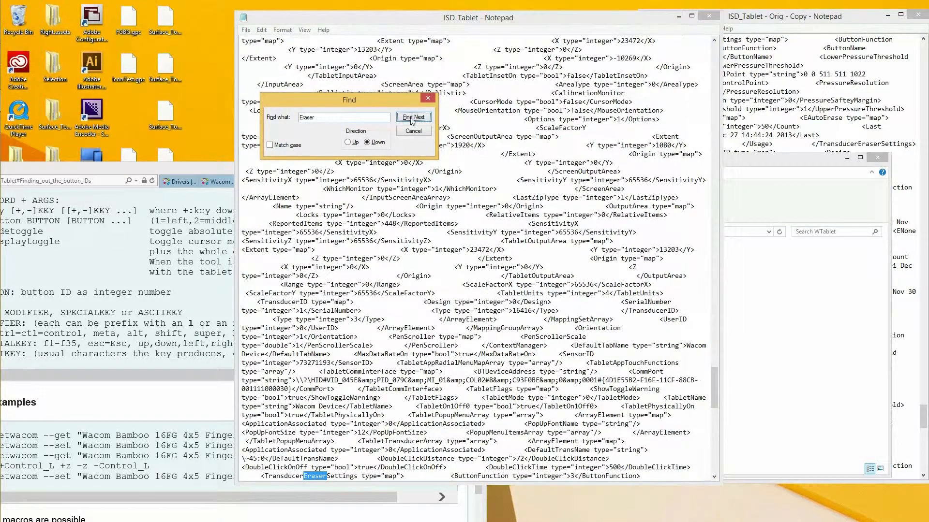
{"action": "left_click", "coordinate": [428, 99]}
{"action": "left_click_drag", "start_coordinate": [716, 382], "coordinate": [715, 420]}
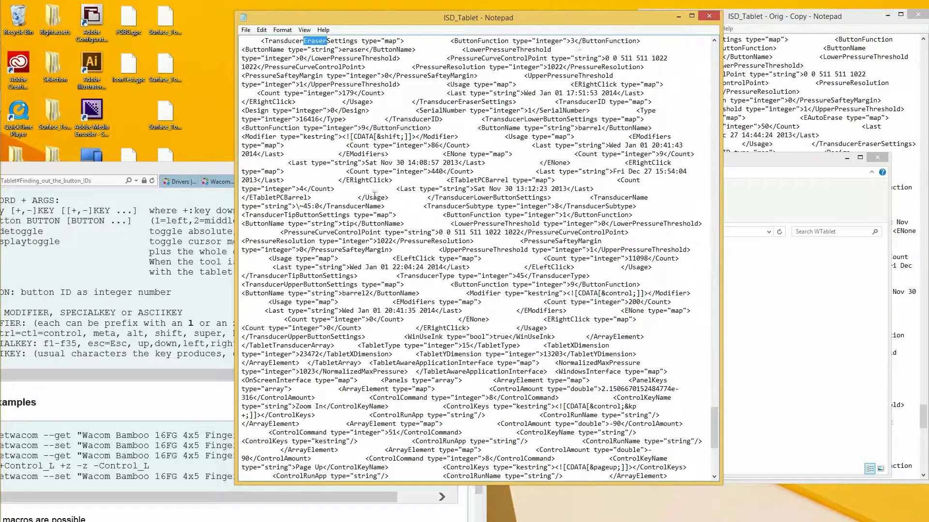
Return to the forum article on remapping the eraser and read its steps for saving the file and restarting the tablet service.
{"action": "left_click_drag", "start_coordinate": [117, 166], "coordinate": [259, 37]}
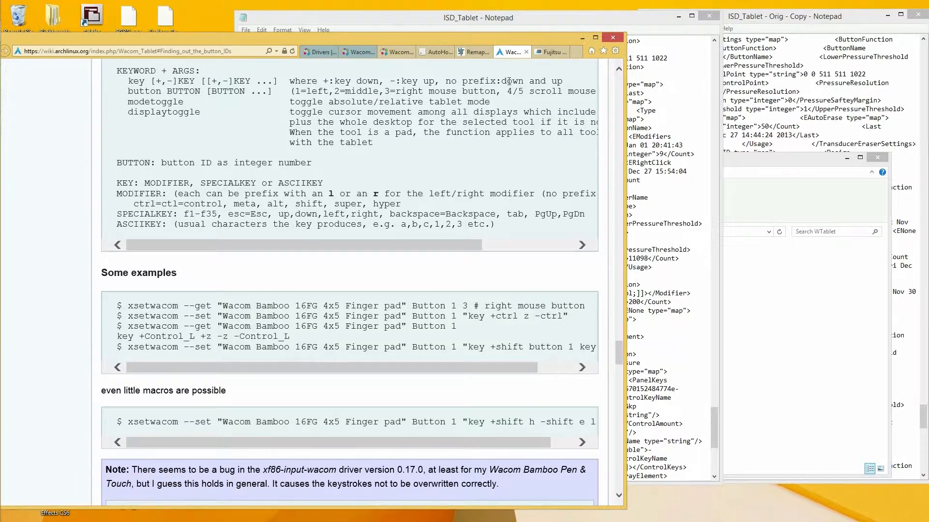
{"action": "left_click", "coordinate": [642, 17]}
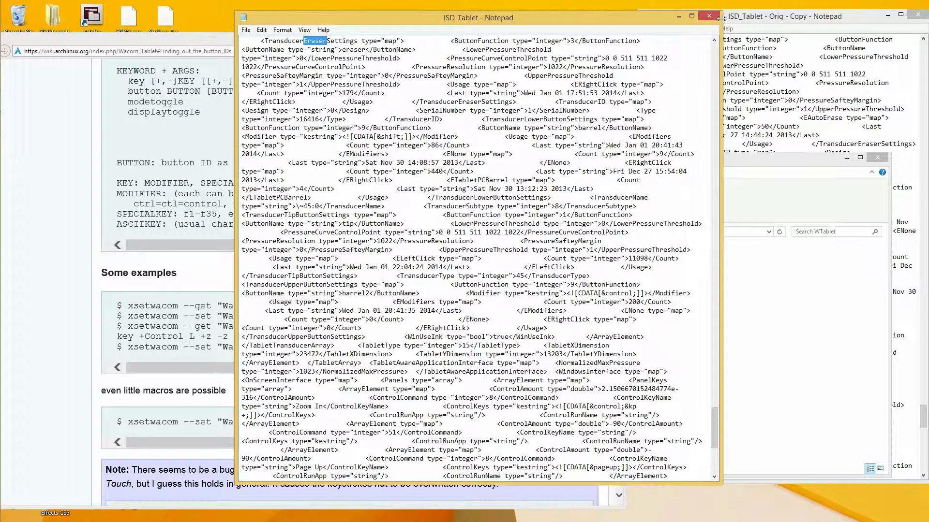
{"action": "left_click", "coordinate": [169, 39]}
{"action": "left_click_drag", "start_coordinate": [168, 37], "coordinate": [254, 80]}
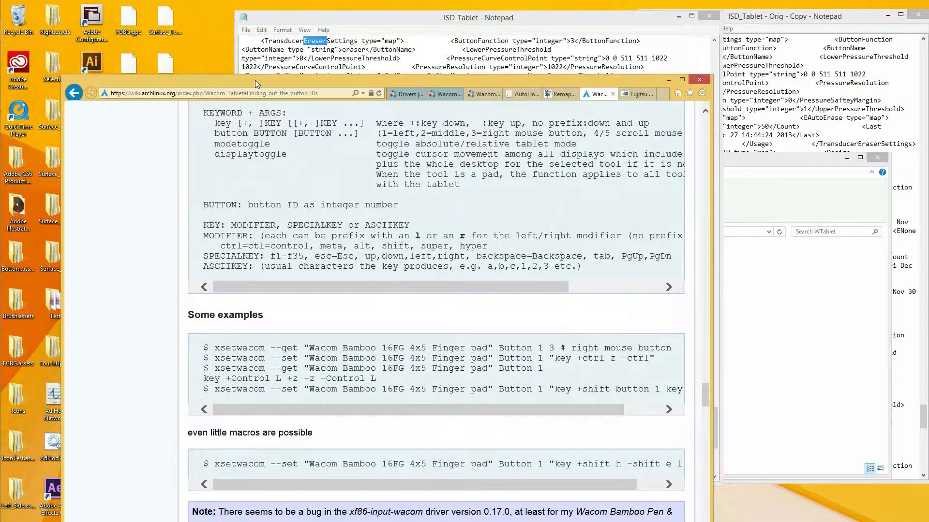
{"action": "left_click", "coordinate": [560, 93]}
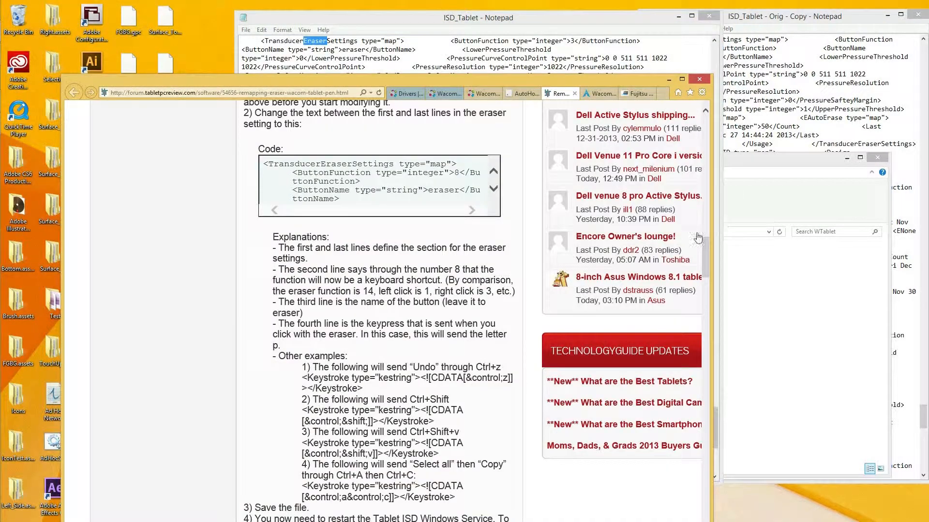
{"action": "scroll", "coordinate": [707, 250], "scroll_direction": "down", "scroll_amount": 2}
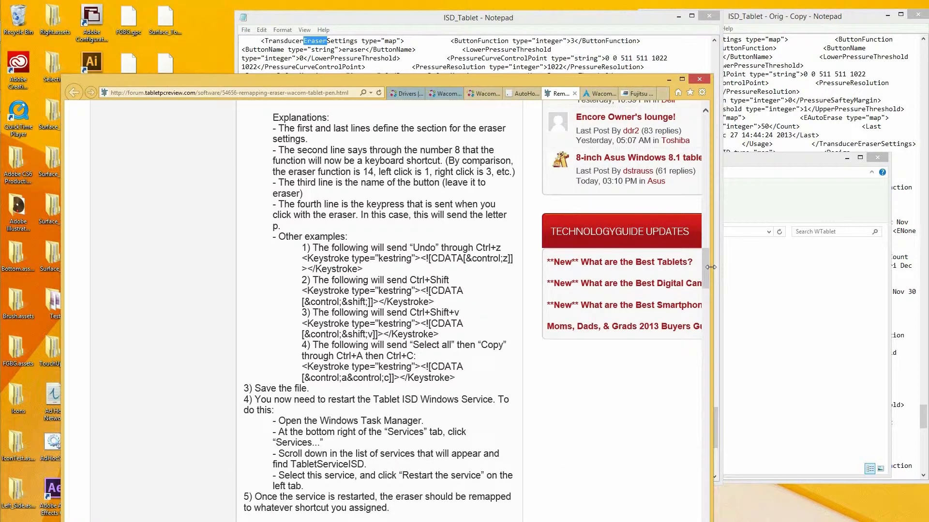
{"action": "left_click_drag", "start_coordinate": [601, 80], "coordinate": [606, 11]}
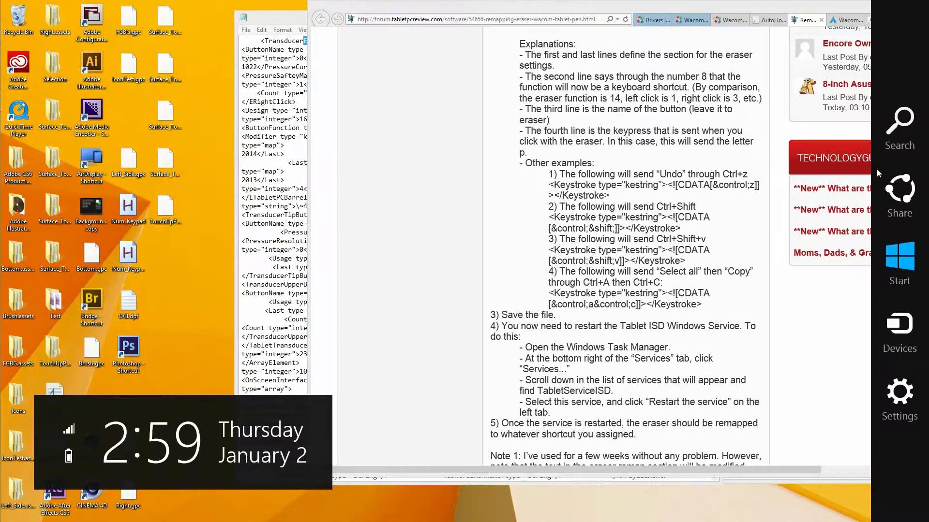
Search Windows for "Task" and open Task Manager.
{"action": "left_click", "coordinate": [900, 120]}
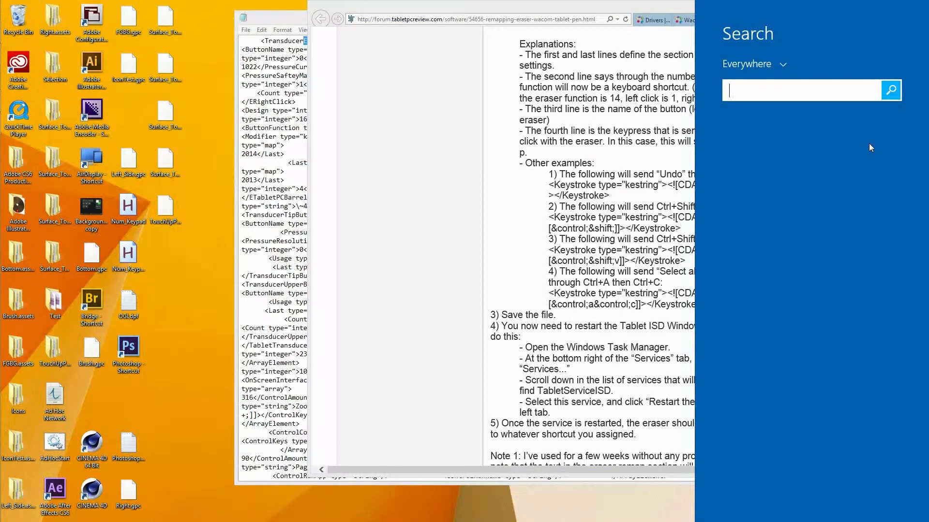
{"action": "type", "text": "Task Manager"}
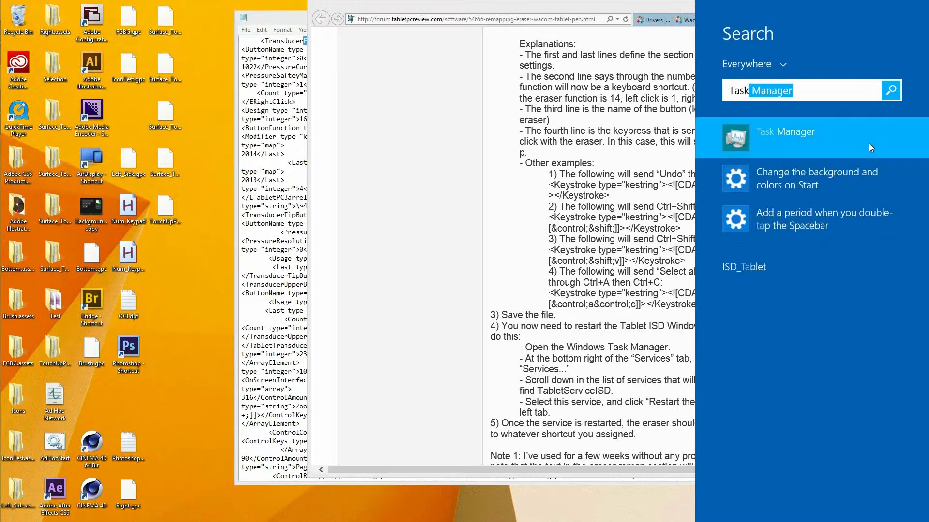
{"action": "left_click", "coordinate": [869, 143]}
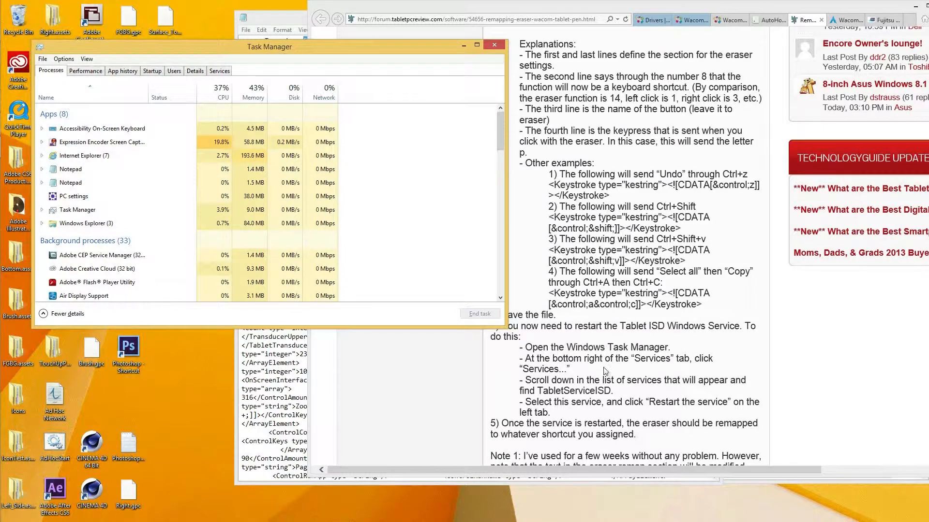
Locate WTabletServiceISD among the Task Manager services, then close Task Manager and reposition the forum article's window.
{"action": "left_click", "coordinate": [219, 72]}
{"action": "scroll", "coordinate": [493, 241], "scroll_direction": "down", "scroll_amount": 15}
{"action": "left_click_drag", "start_coordinate": [493, 237], "coordinate": [498, 301]}
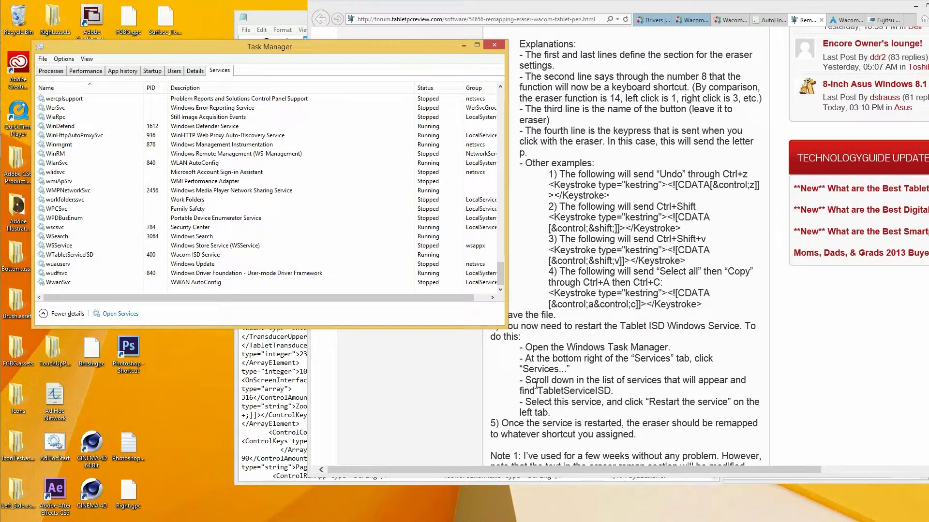
{"action": "left_click", "coordinate": [82, 256]}
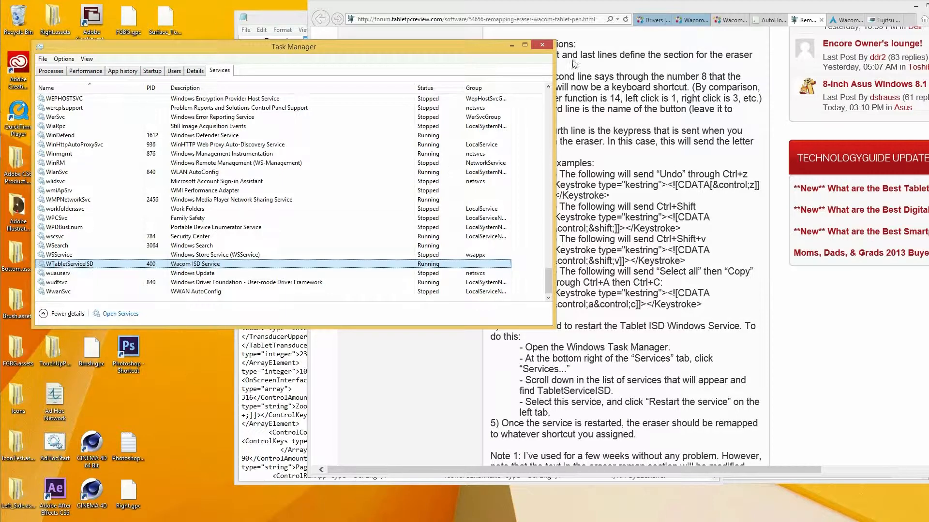
{"action": "left_click", "coordinate": [542, 45]}
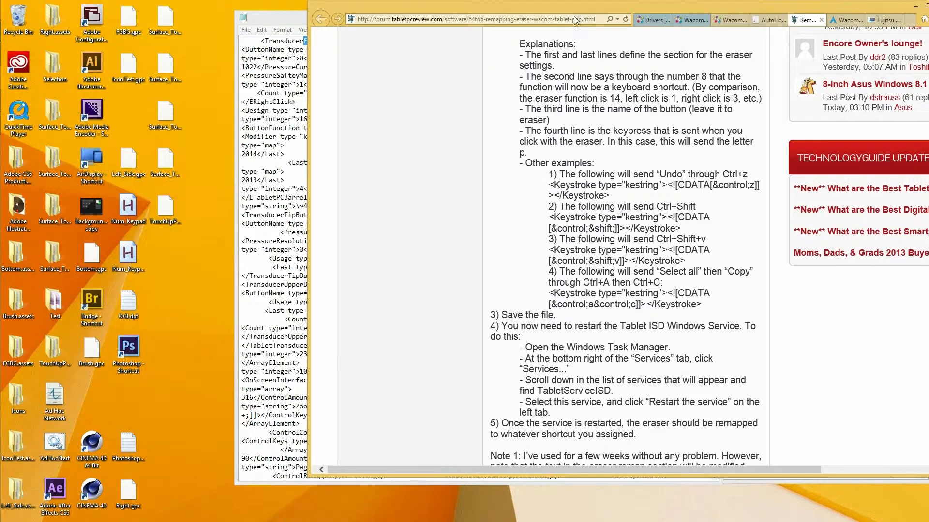
{"action": "left_click_drag", "start_coordinate": [576, 5], "coordinate": [408, 10]}
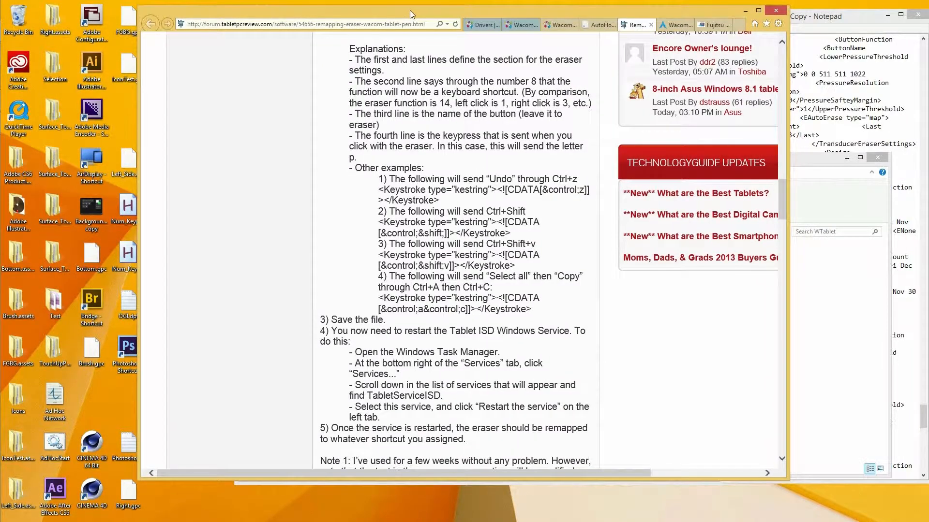